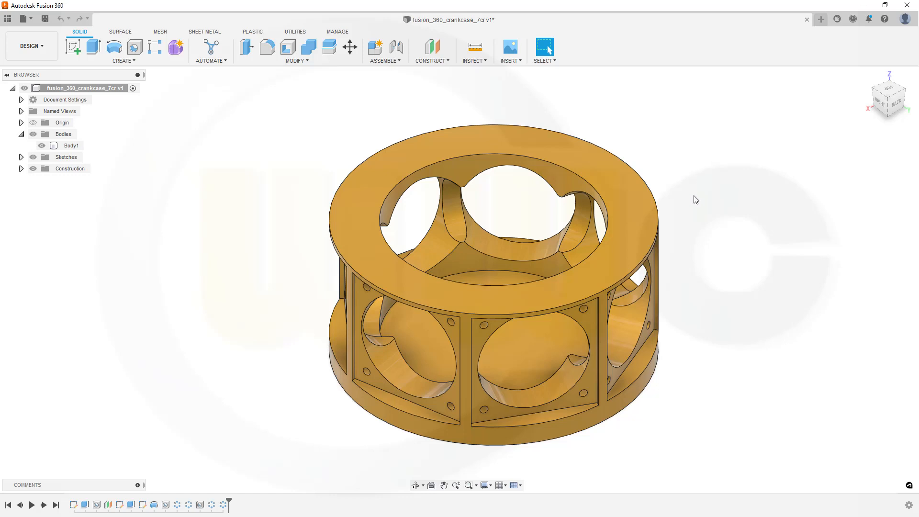
In the empty untitled design, sketch a 383 mm diameter circle centred on the origin of the horizontal XY plane
mouse_move(696, 199)
shift+middle_down()
mouse_move(687, 205)
mouse_move(636, 176)
mouse_move(575, 169)
mouse_move(517, 205)
mouse_move(484, 197)
mouse_move(483, 178)
mouse_move(668, 188)
mouse_move(645, 221)
mouse_move(651, 183)
mouse_move(623, 189)
mouse_move(612, 212)
mouse_move(622, 194)
mouse_move(708, 198)
shift+middle_up()
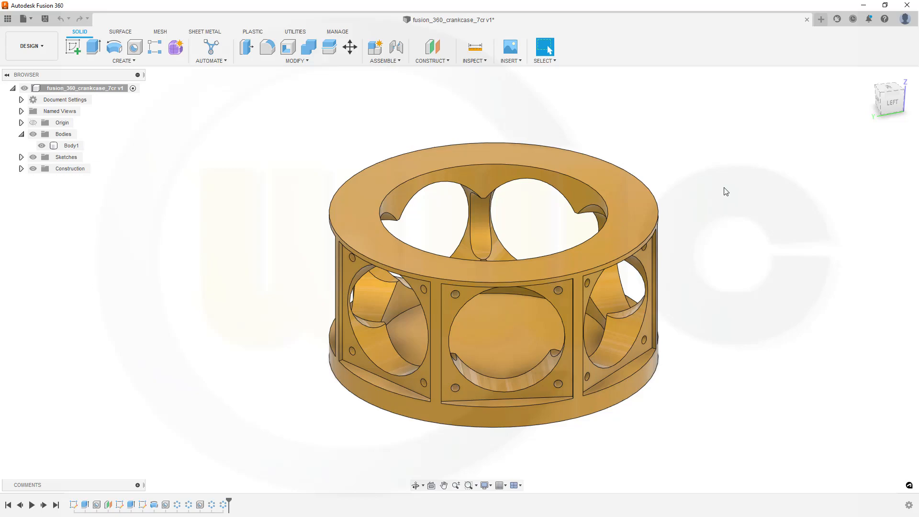
key(alt+Tab)
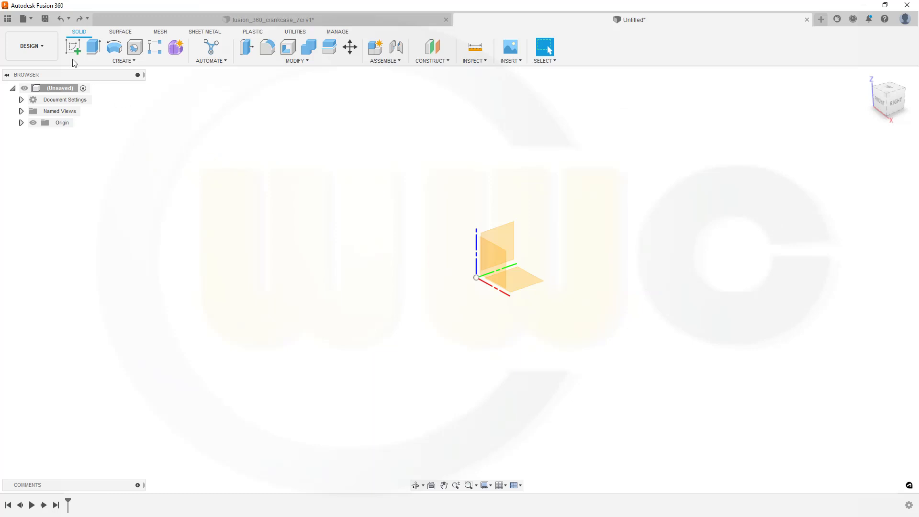
click(73, 46)
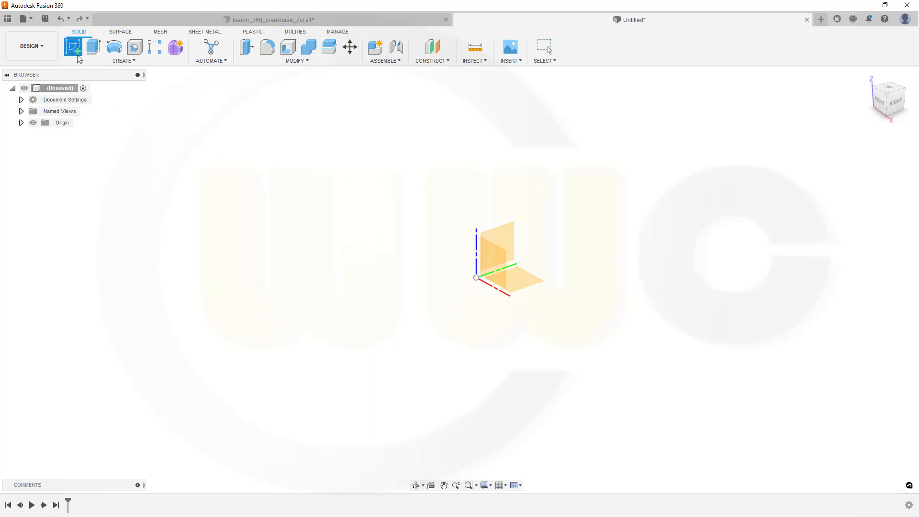
click(530, 290)
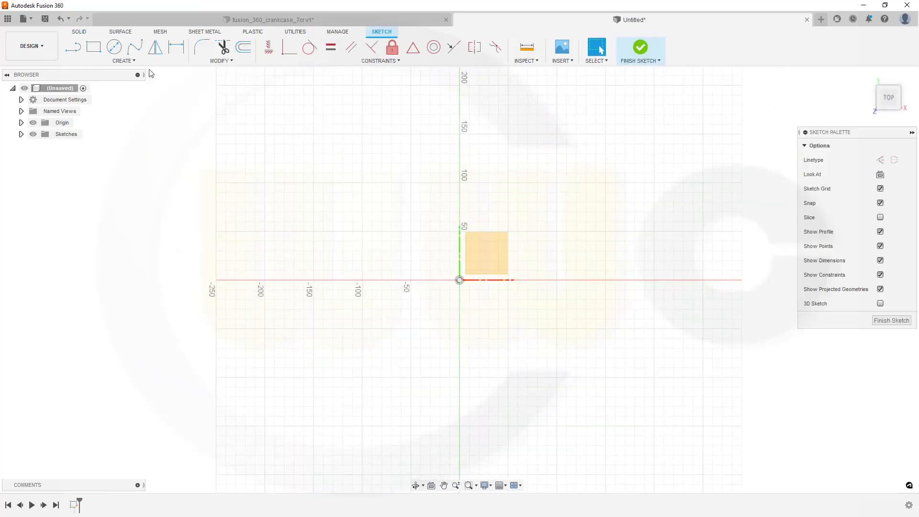
click(115, 50)
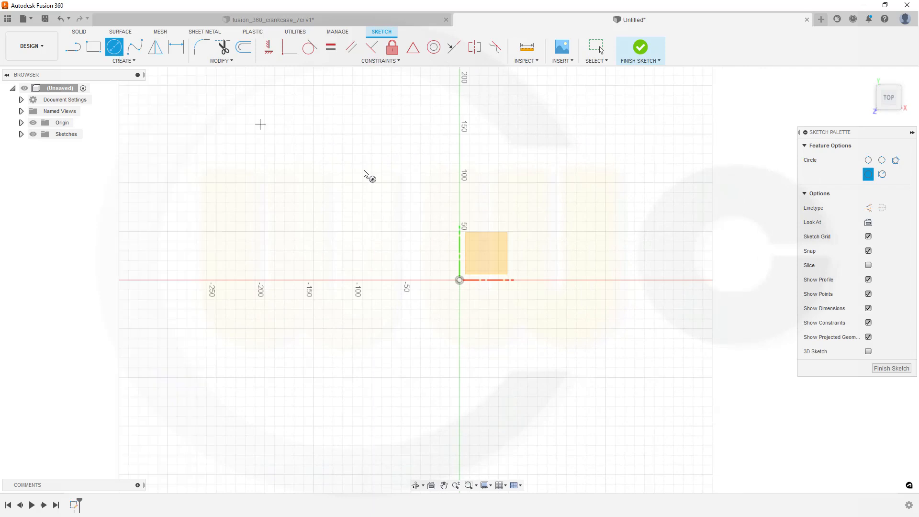
click(460, 280)
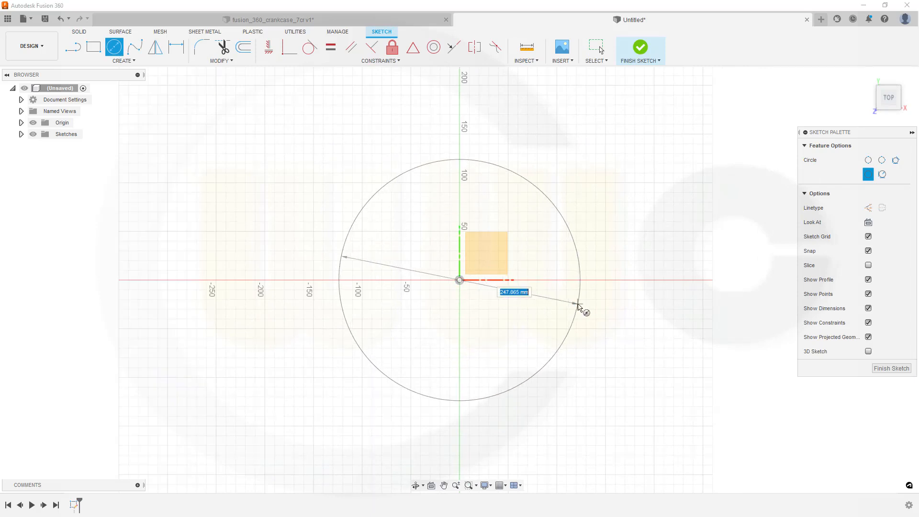
text(383)
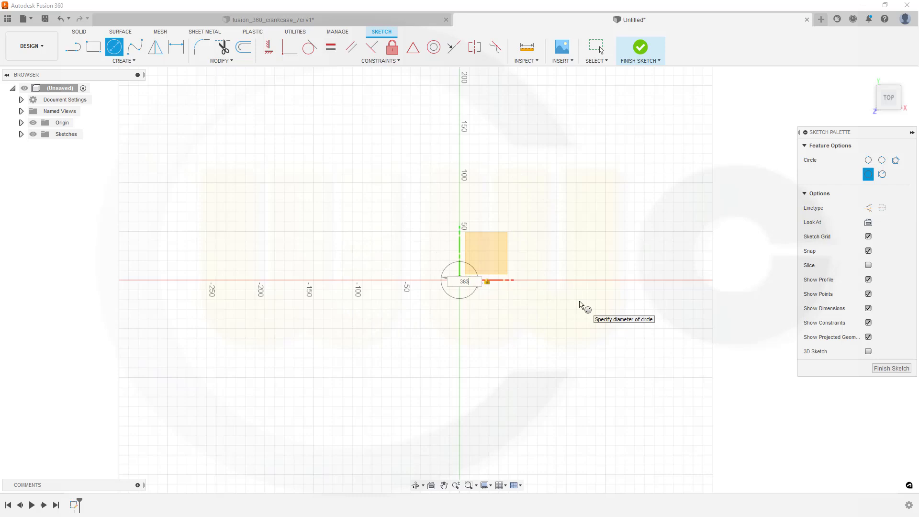
key(Return)
key(Escape)
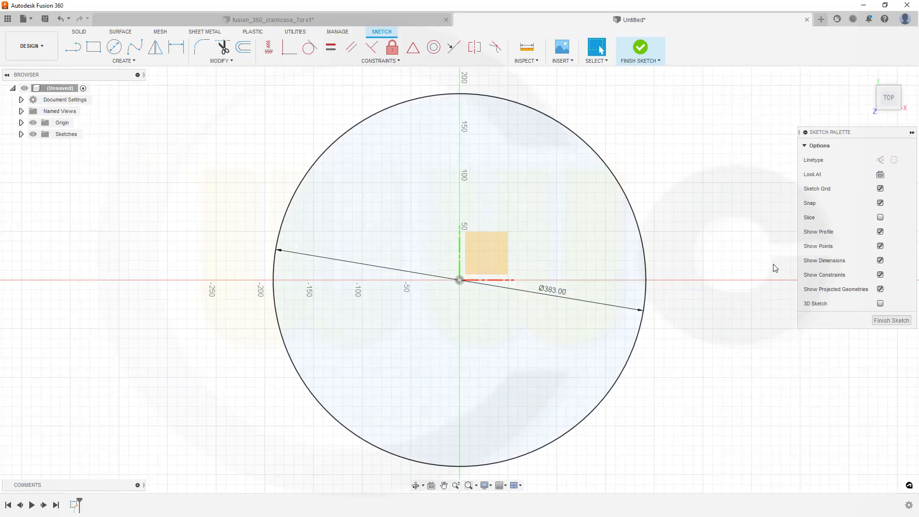
click(640, 51)
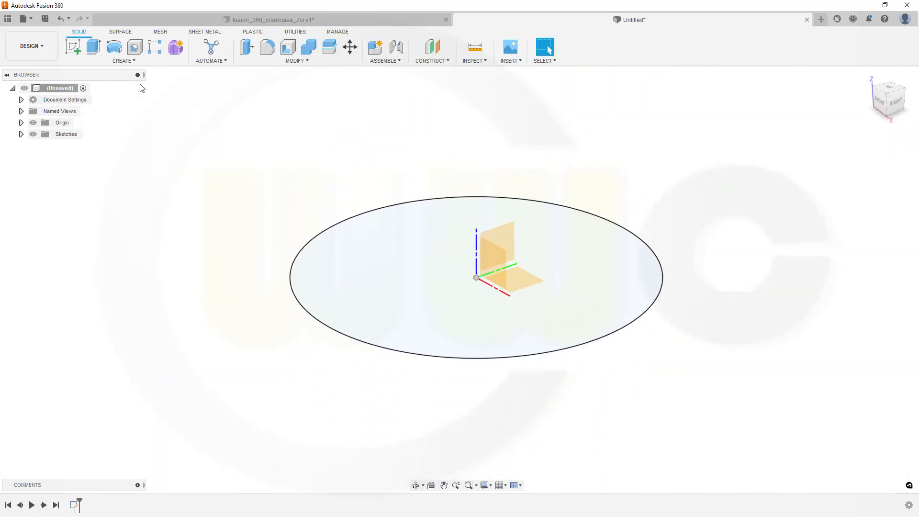
Extrude the circle profile 185 mm to one side as a new body
key(e)
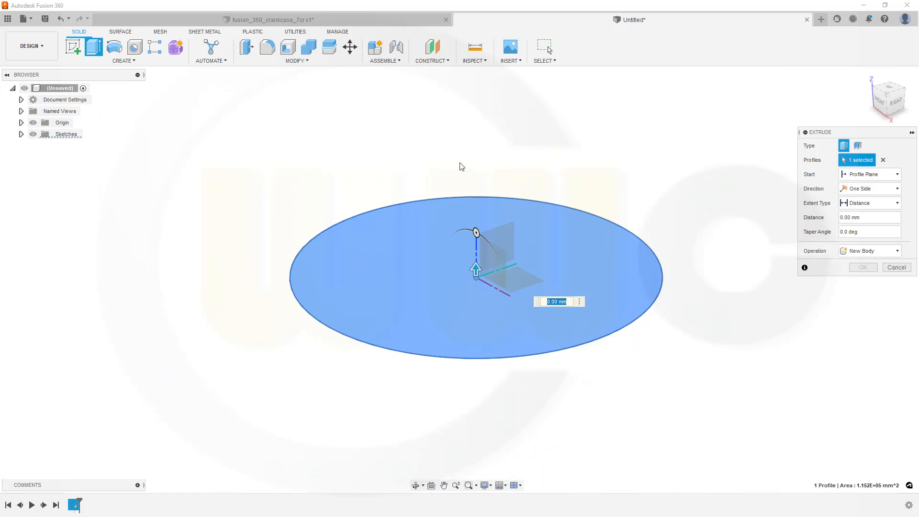
text(185)
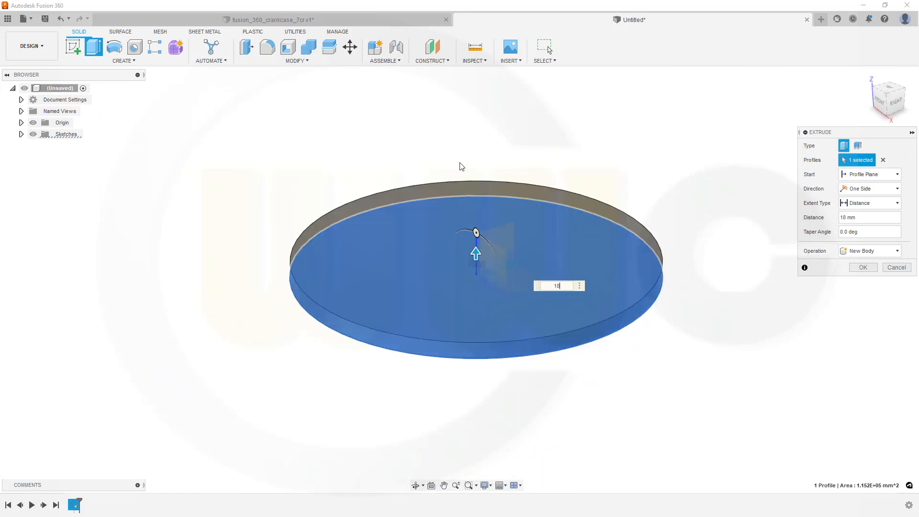
key(Return)
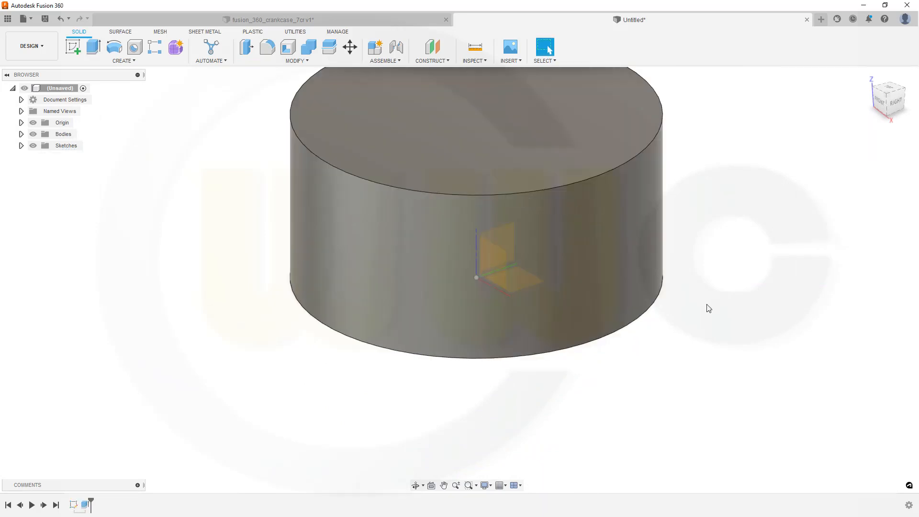
Cut a simple flat-bottomed hole, 266 mm in diameter and 166 mm deep, at the centre of the cylinder's upper face
middle_drag(705, 301, 727, 395)
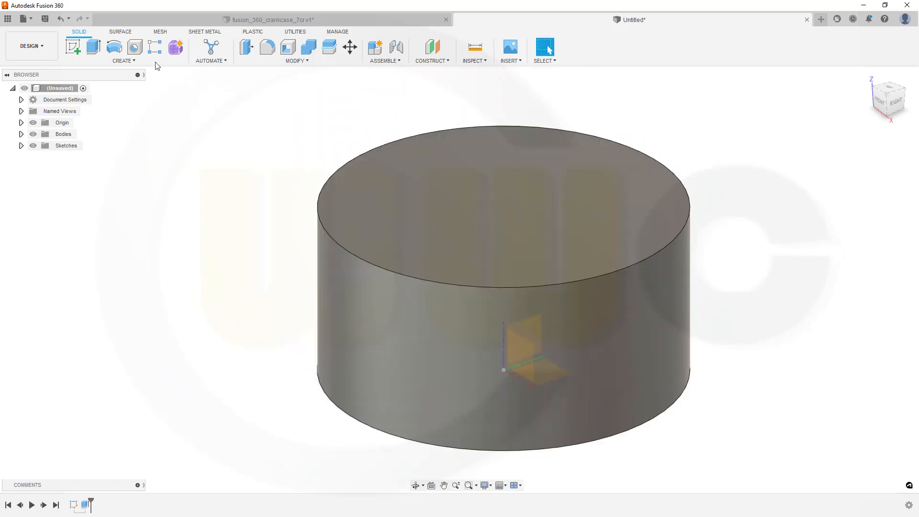
click(135, 46)
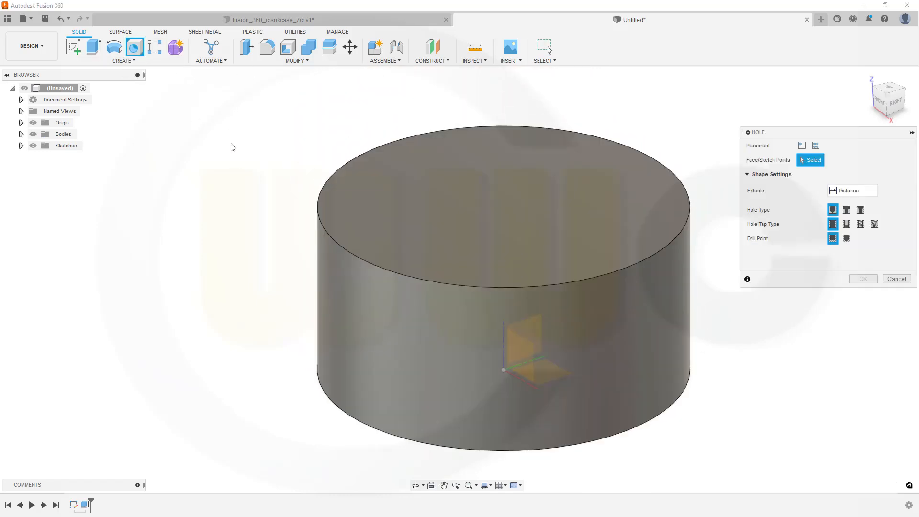
click(535, 167)
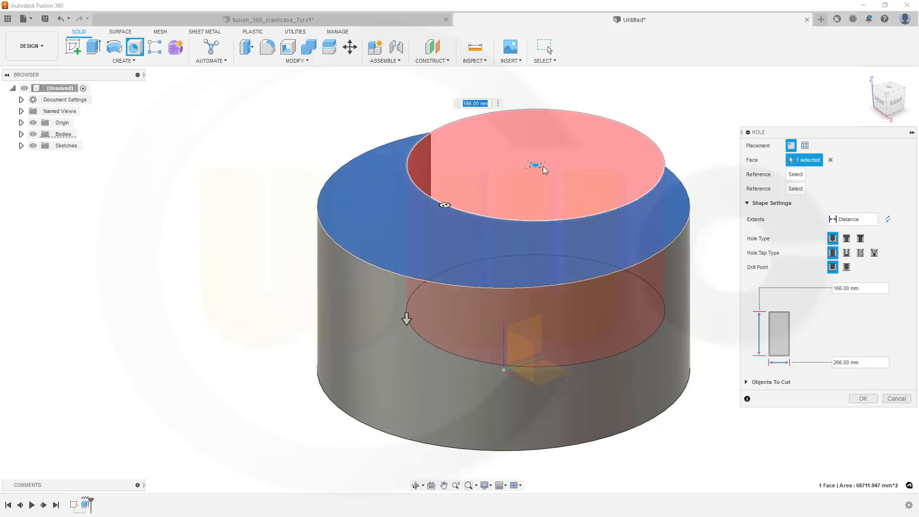
drag(536, 166, 512, 184)
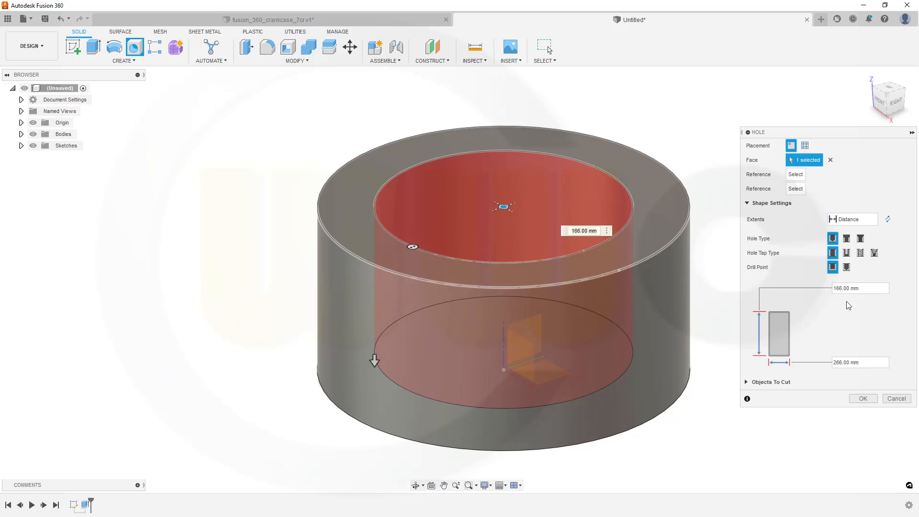
click(864, 400)
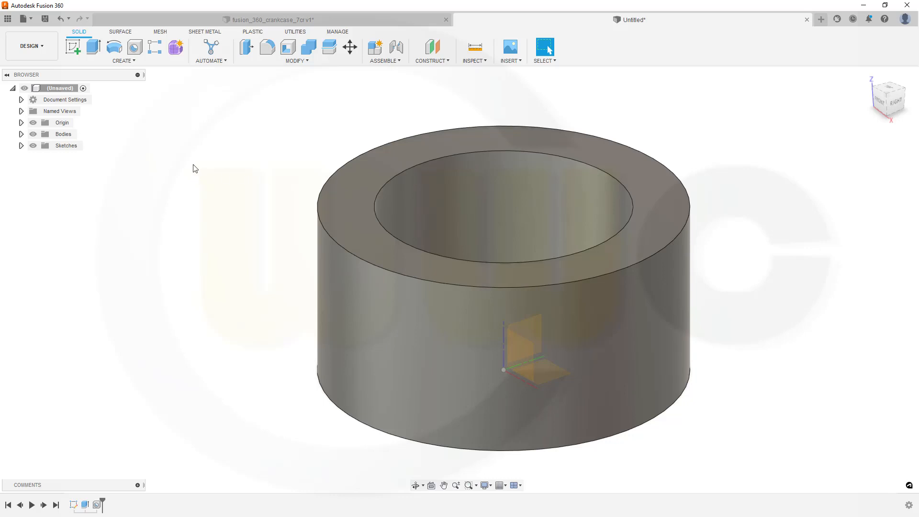
Create a construction plane offset 171 mm from the YZ plane
click(435, 49)
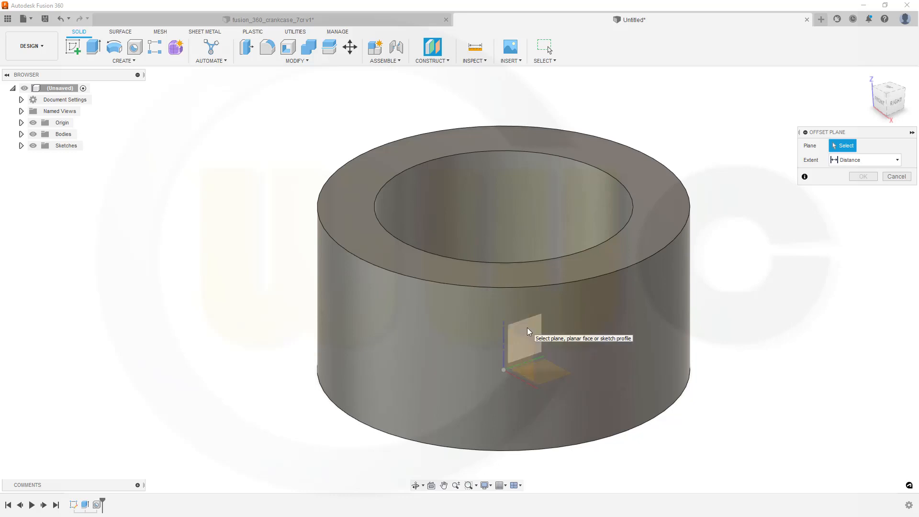
click(529, 331)
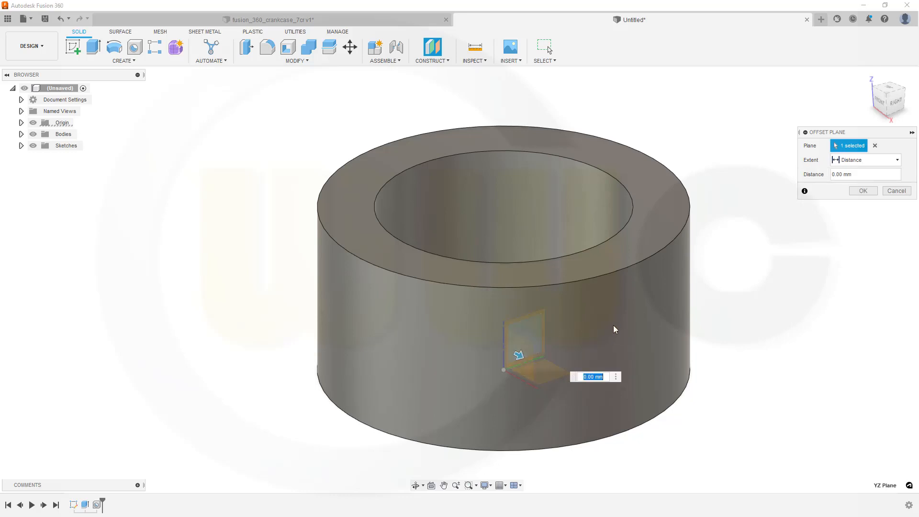
text(171)
key(Return)
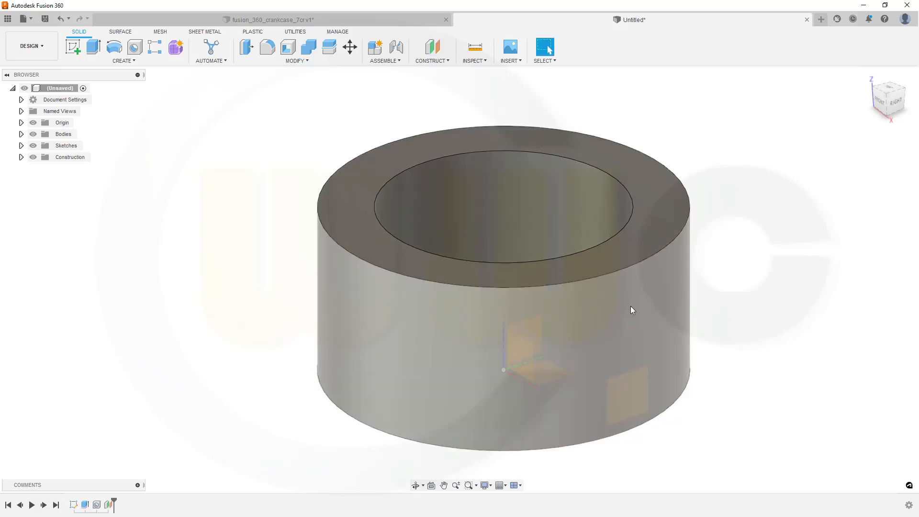
Start a new sketch on the offset construction plane
middle_drag(305, 291, 253, 295)
scroll(295, 285, up, 1)
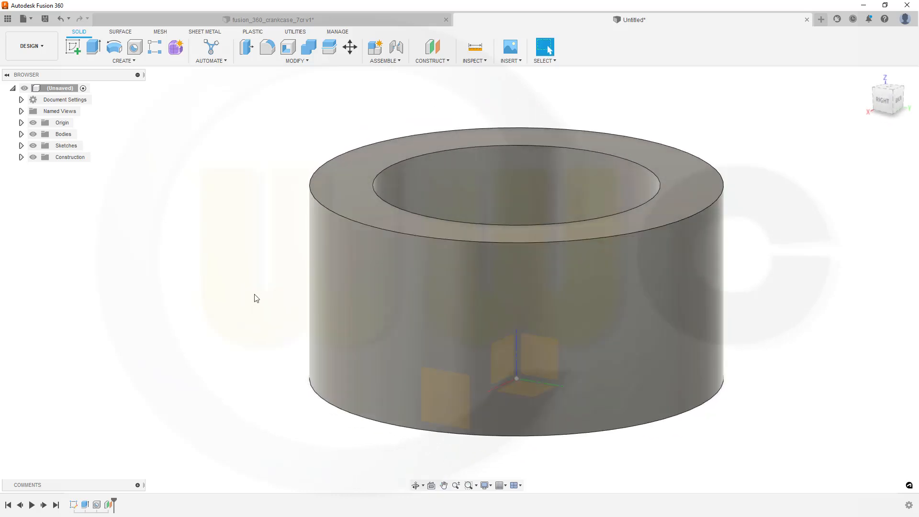
click(21, 157)
click(71, 171)
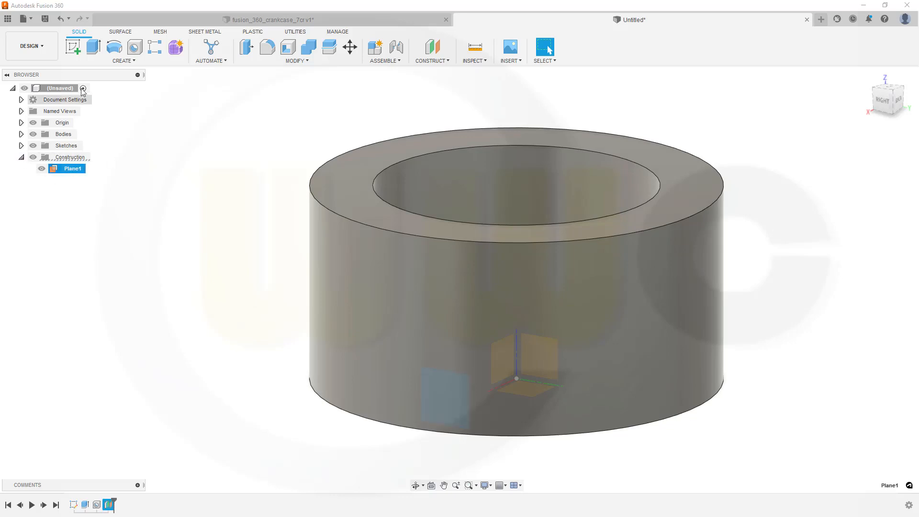
click(73, 48)
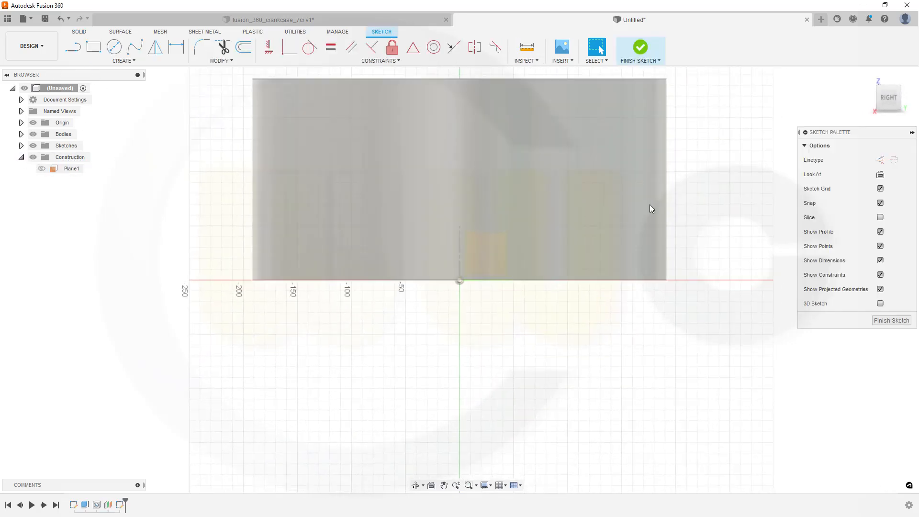
Sketch a 154 by 154 mm two-point rectangle in the free area beside the cylinder
scroll(727, 243, up, 5)
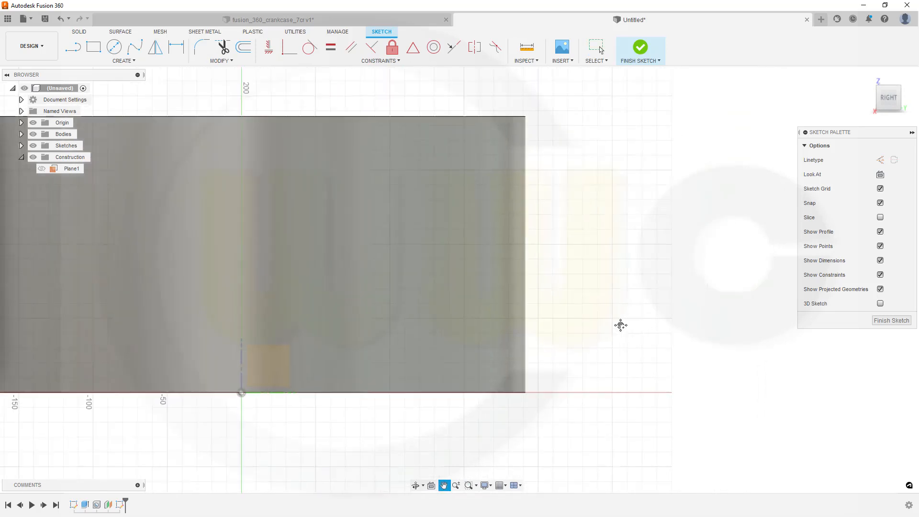
scroll(598, 303, down, 1)
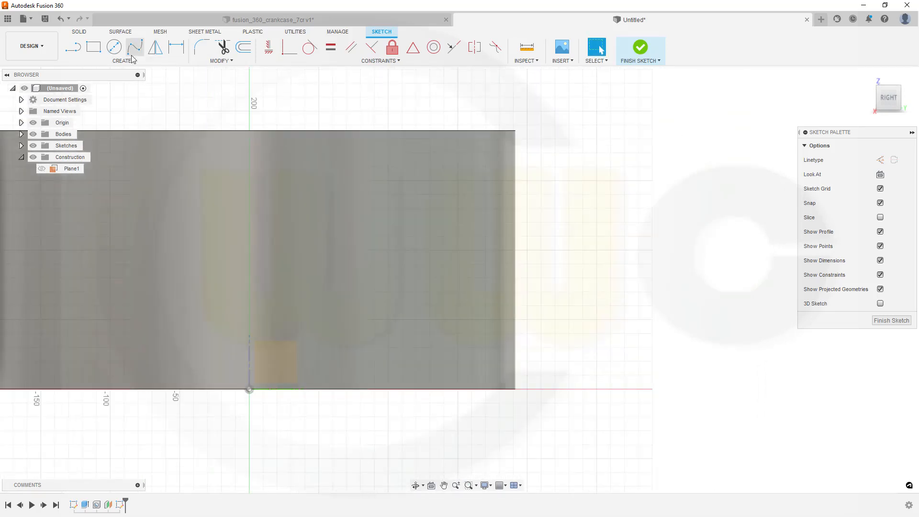
click(94, 47)
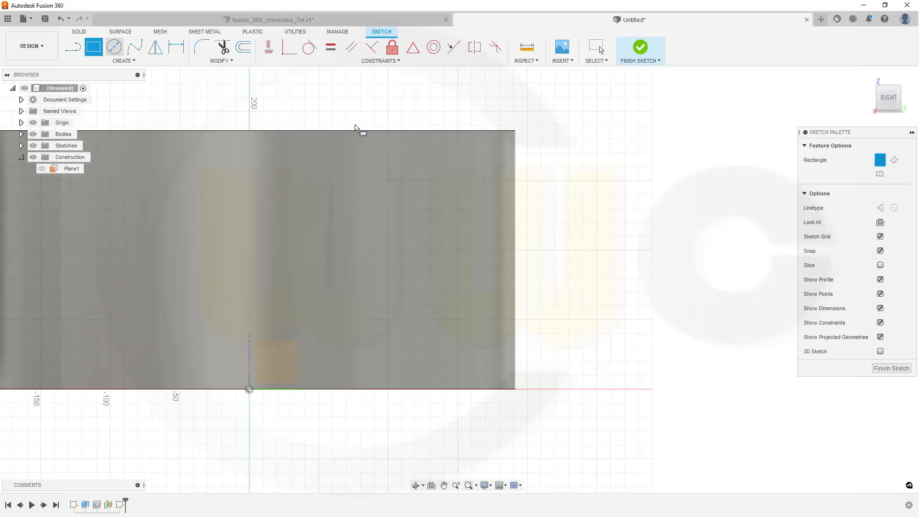
click(596, 292)
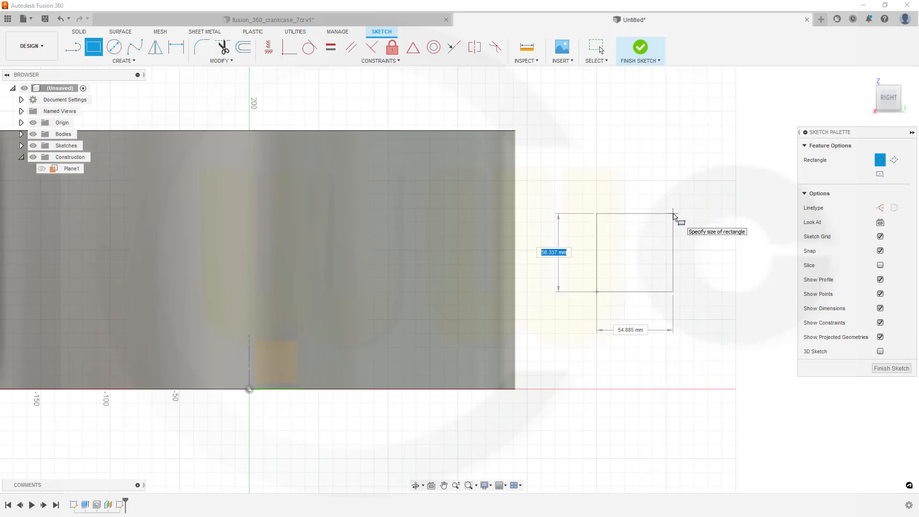
text(154)
key(Tab)
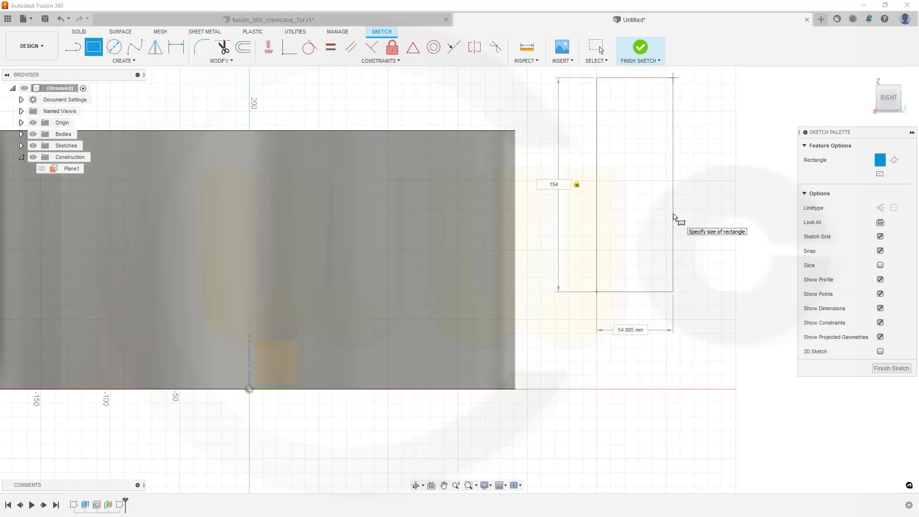
key(Tab)
text(15)
key(Return)
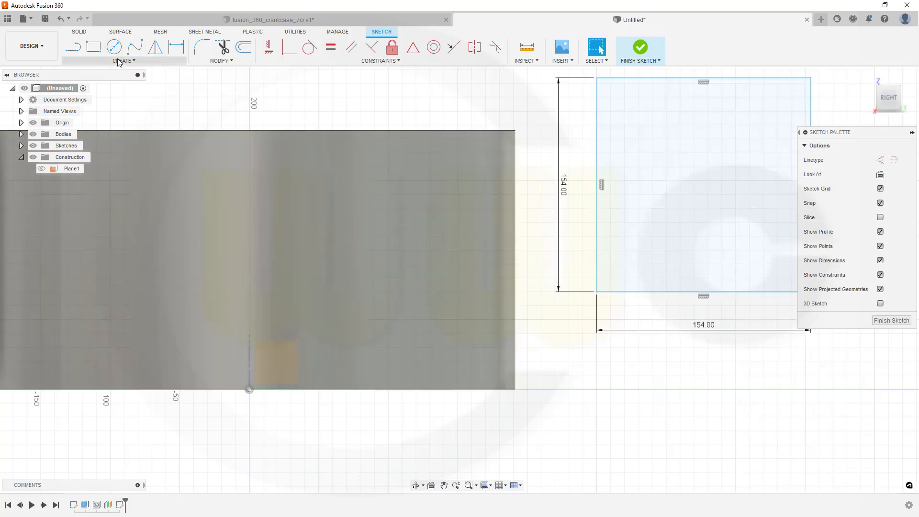
Circumscribe the square with a 3-point circle through three of its corners
click(134, 63)
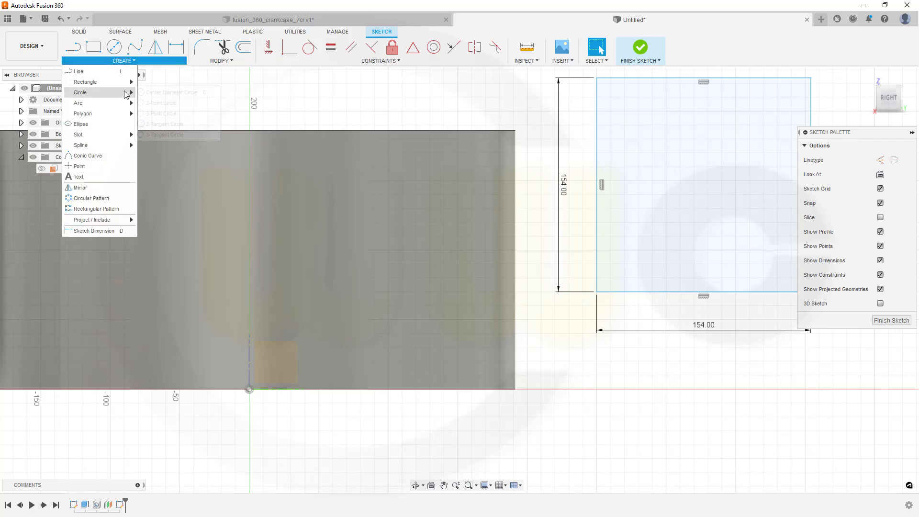
mouse_move(126, 93)
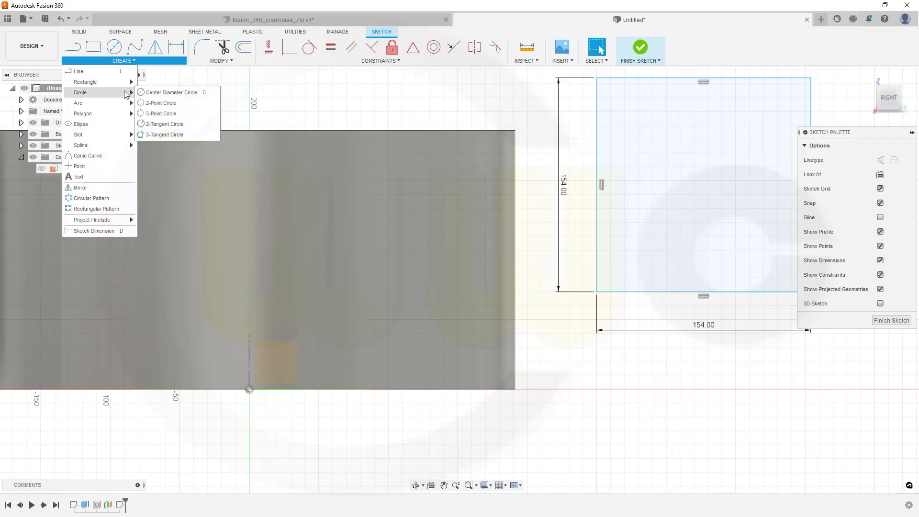
click(165, 116)
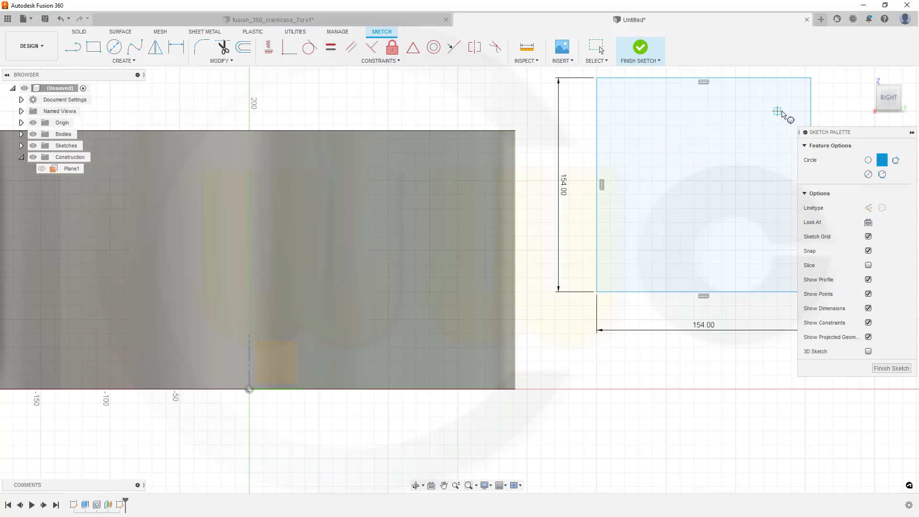
click(811, 78)
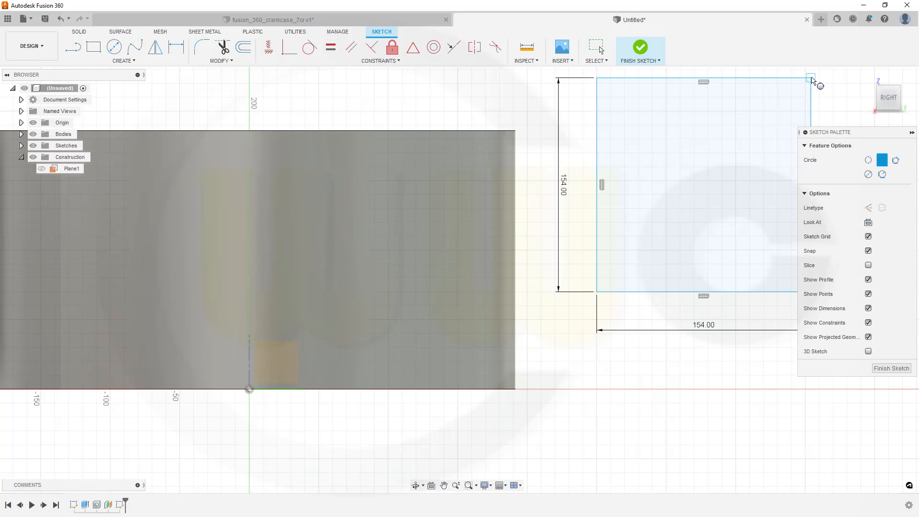
click(597, 79)
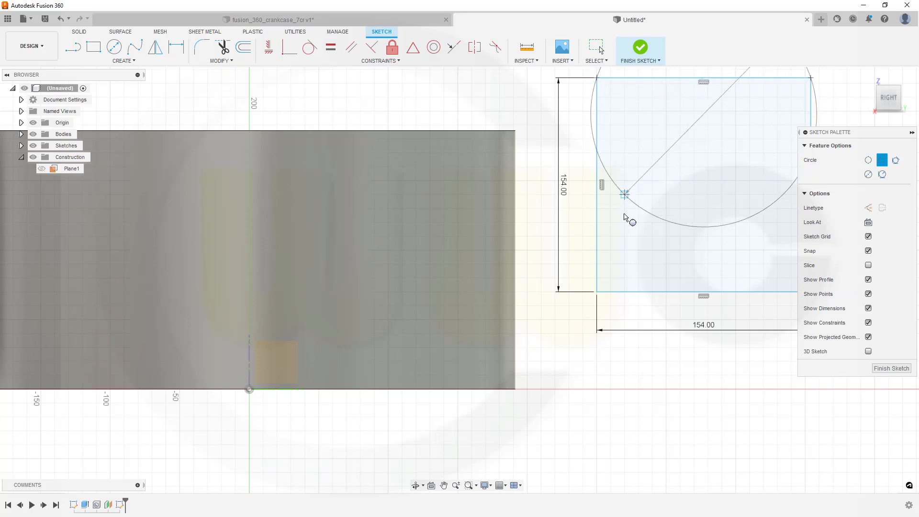
click(597, 292)
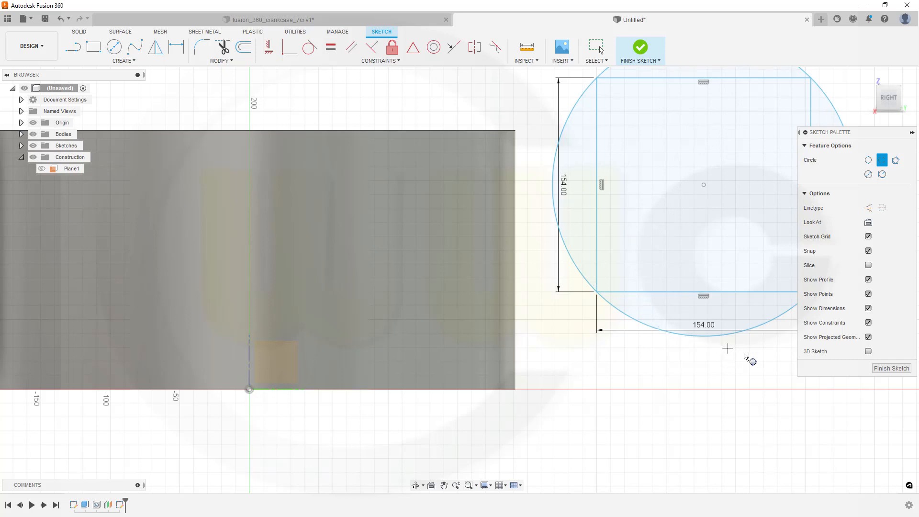
Convert the circle circumscribed around the square to construction geometry
key(Escape)
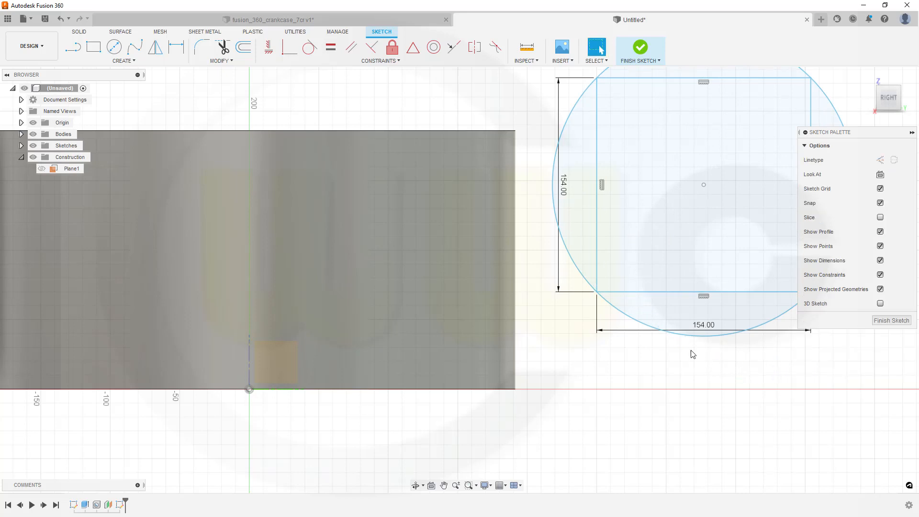
click(638, 324)
right_click(639, 325)
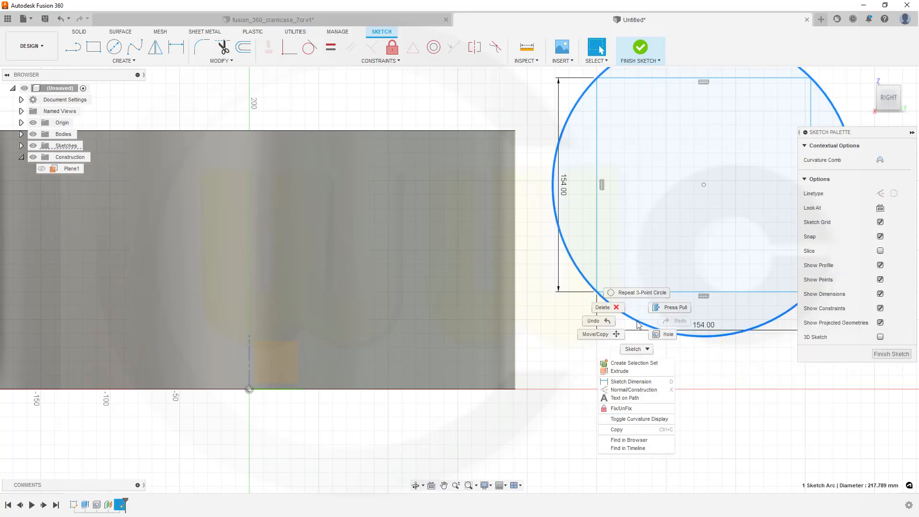
click(647, 391)
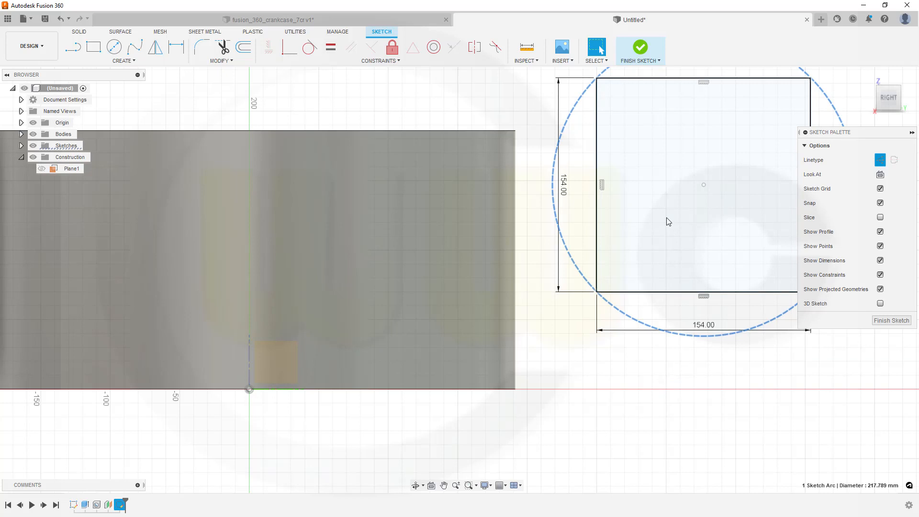
Sketch a 170 mm center diameter circle on the center point of the circumscribed circle
middle_drag(667, 212, 542, 277)
scroll(541, 278, up, 3)
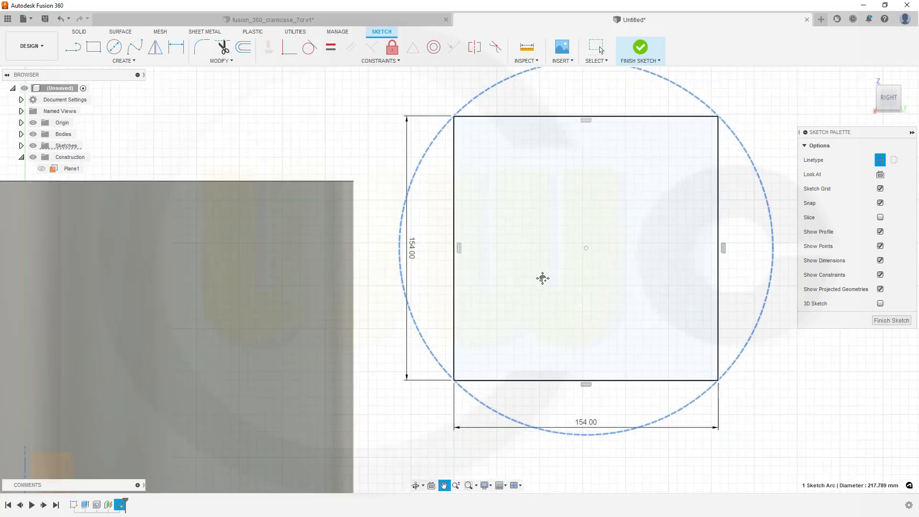
scroll(526, 214, down, 1)
scroll(527, 217, down, 2)
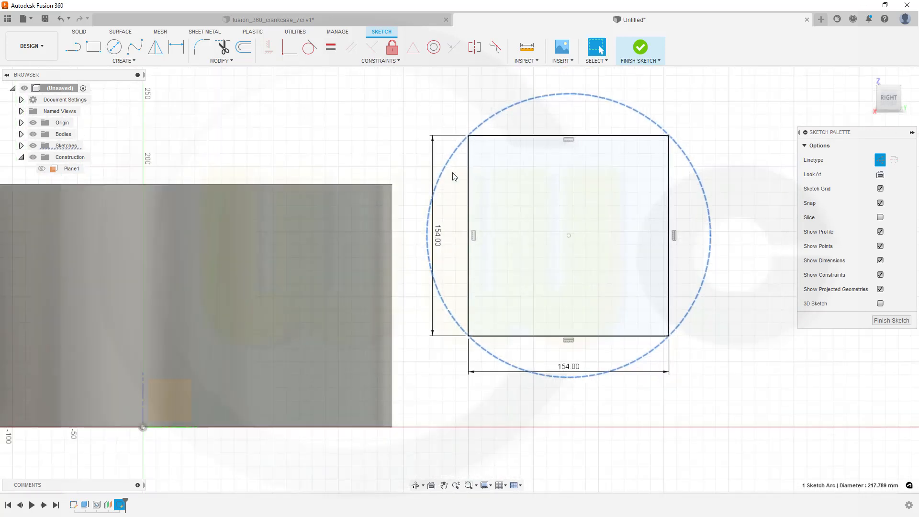
click(129, 61)
mouse_move(124, 96)
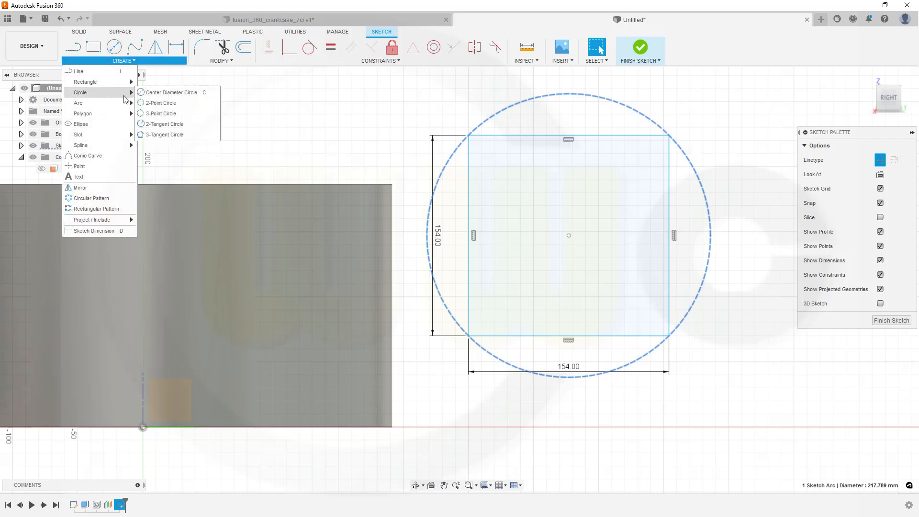
click(161, 92)
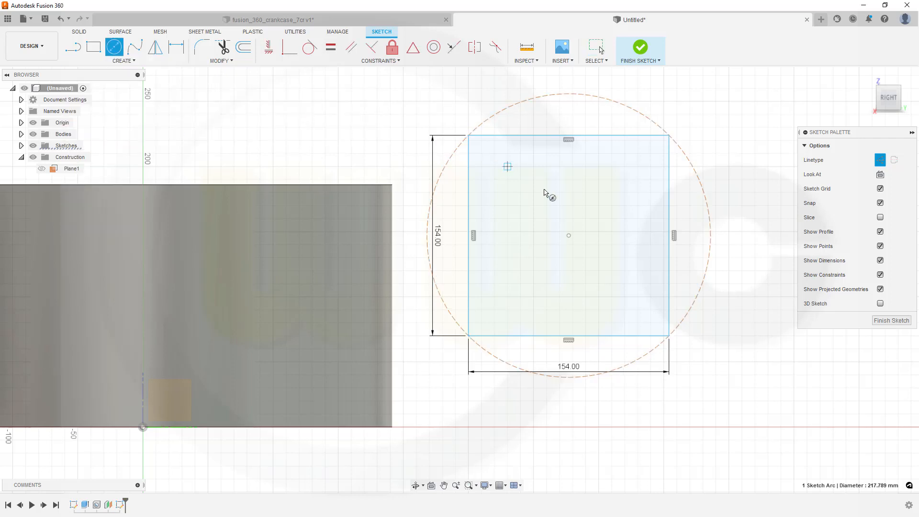
click(569, 237)
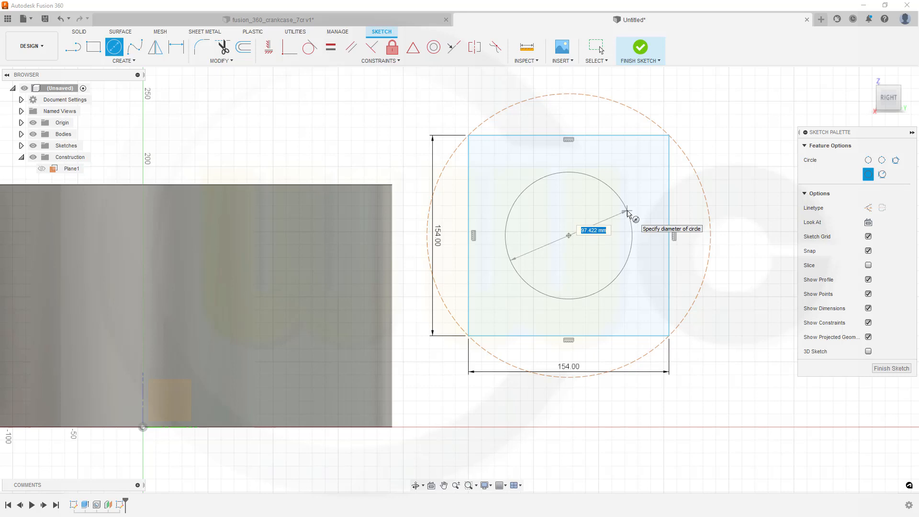
text(170)
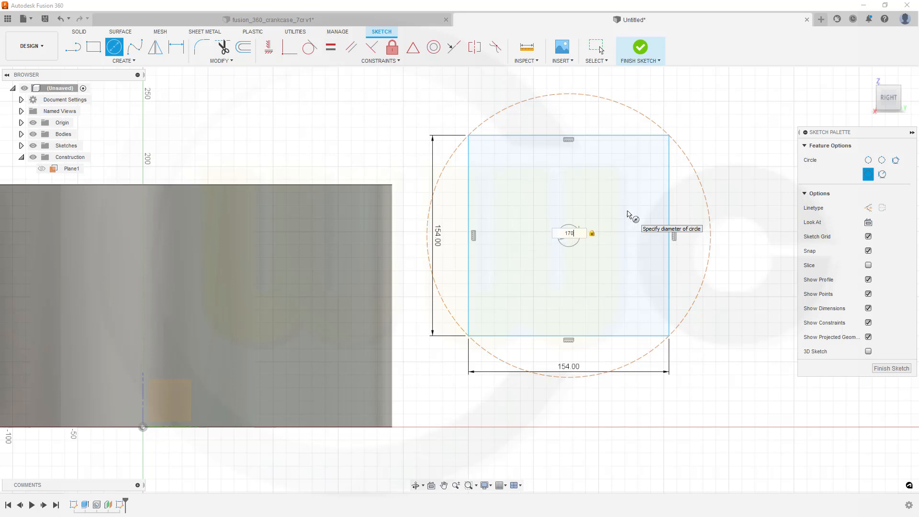
key(Return)
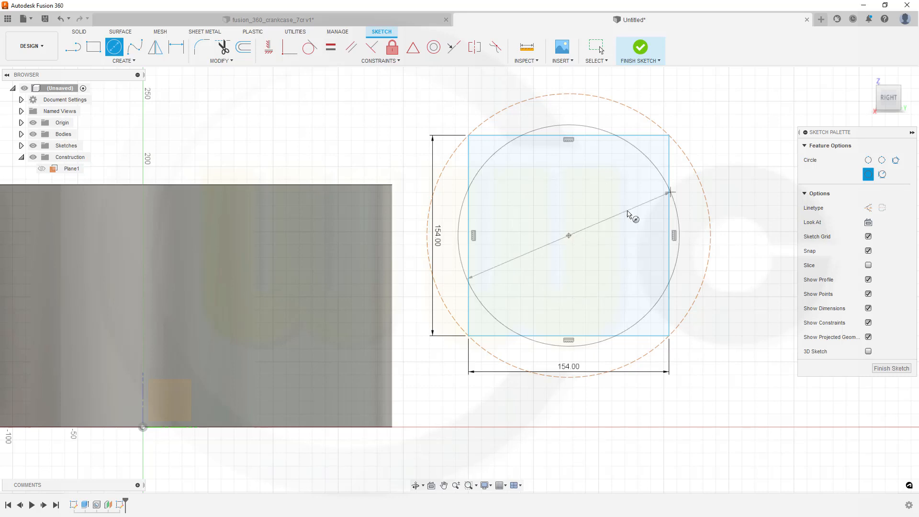
key(Escape)
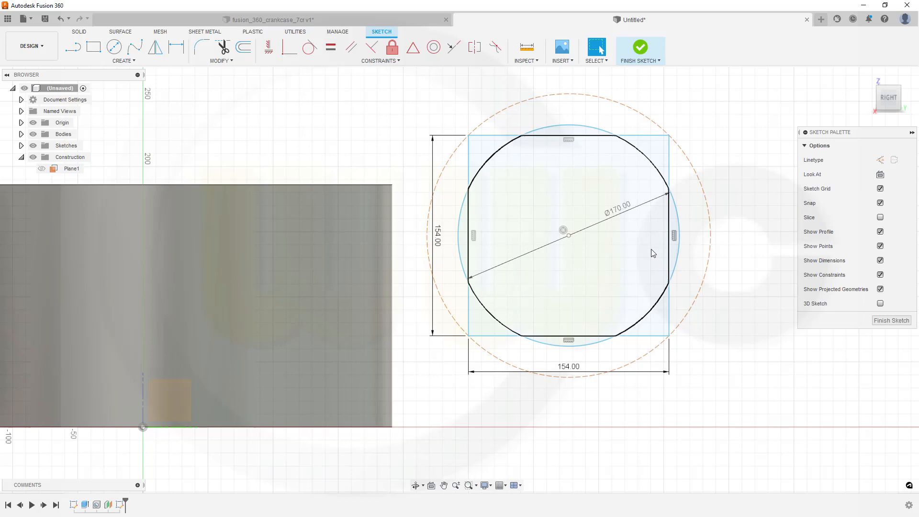
Convert the 170 mm circle to construction geometry
click(677, 271)
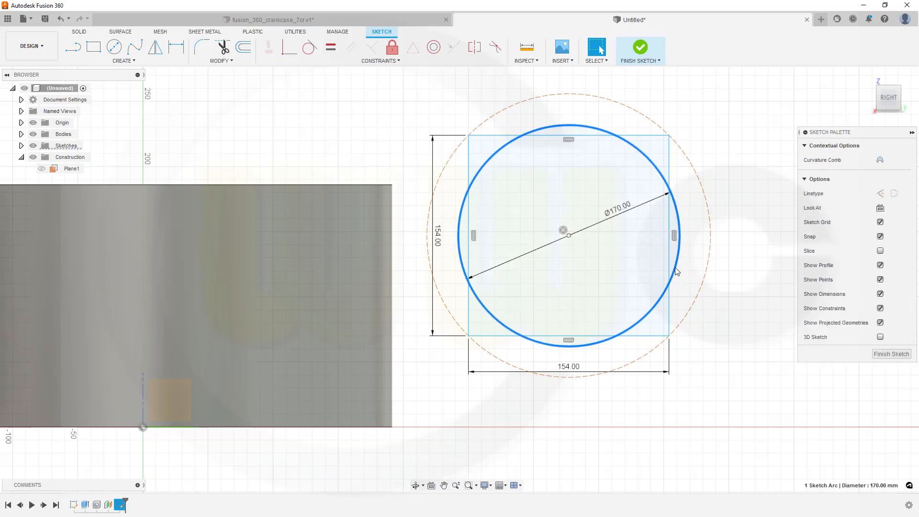
right_click(677, 271)
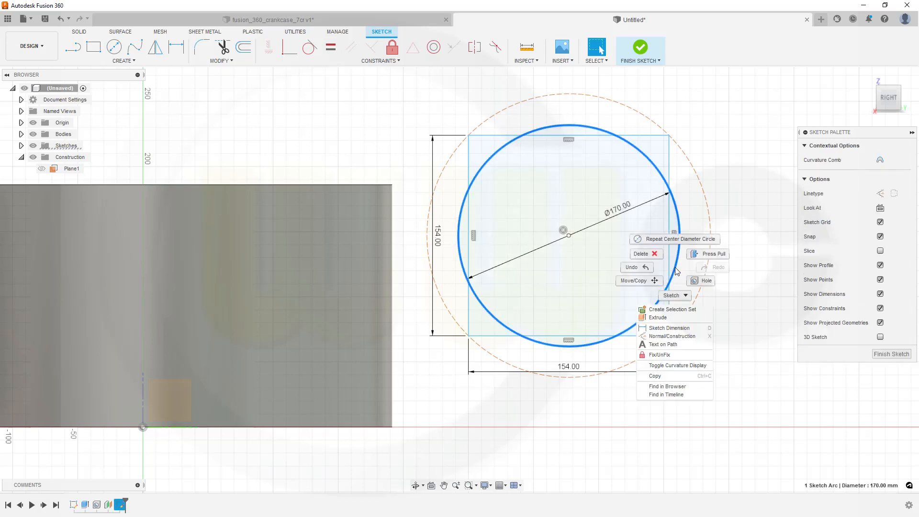
click(690, 336)
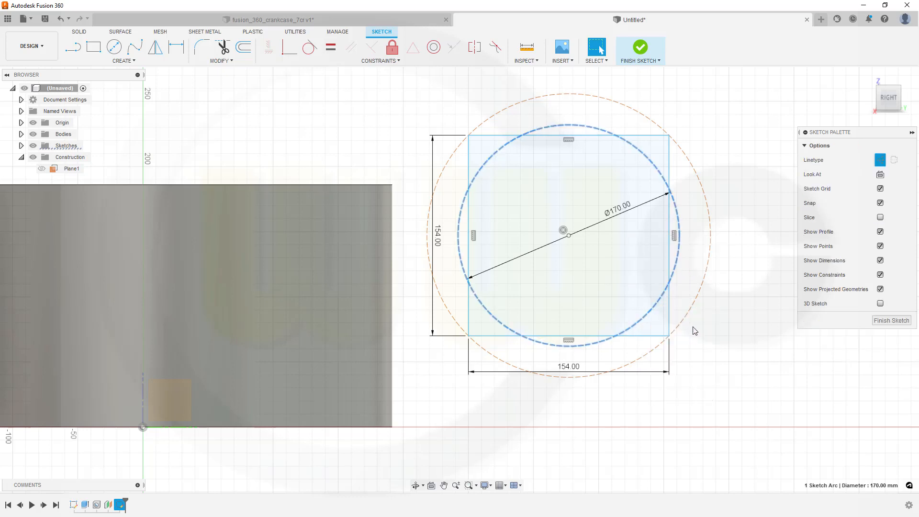
Draw a line from the circles' center to the square's upper-right corner and convert it to construction geometry
click(74, 48)
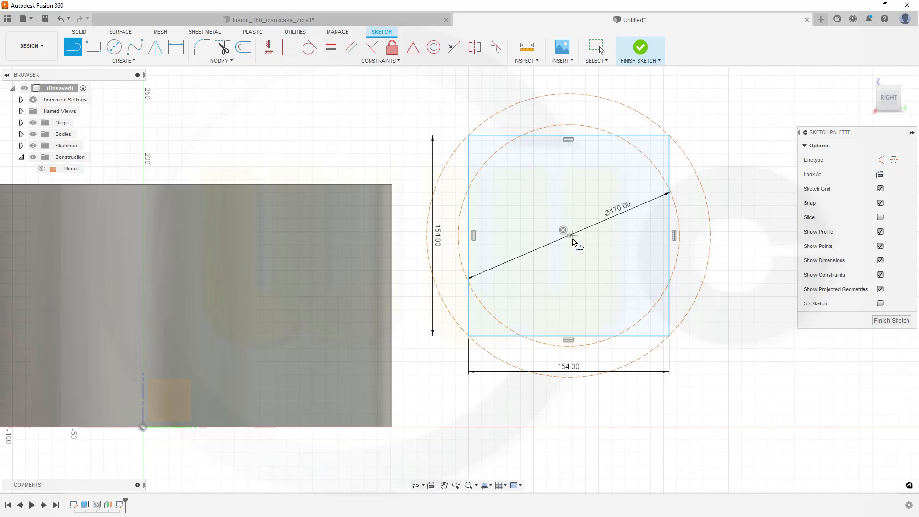
click(569, 236)
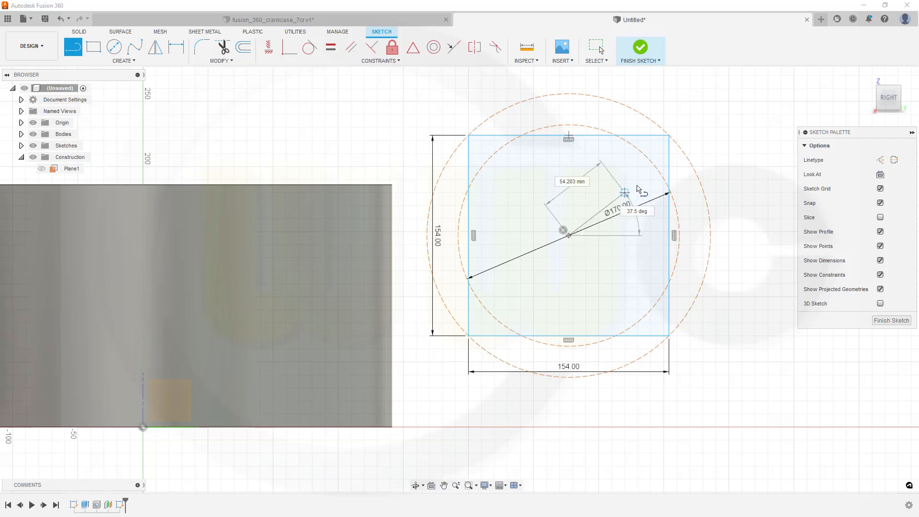
click(669, 136)
key(Escape)
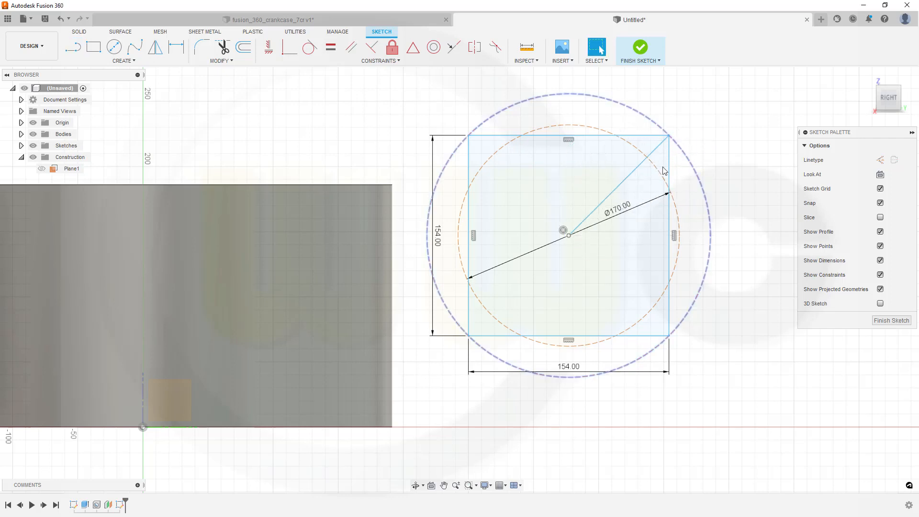
click(619, 196)
right_click(615, 197)
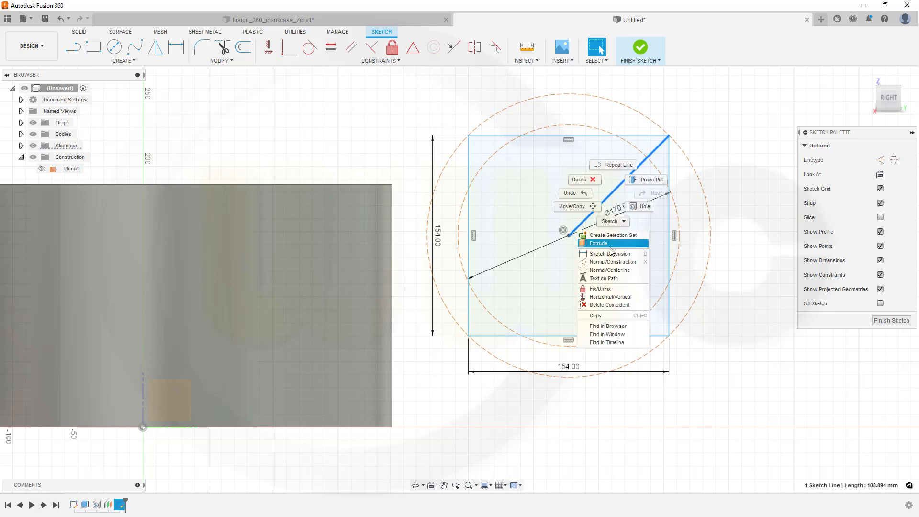
click(609, 263)
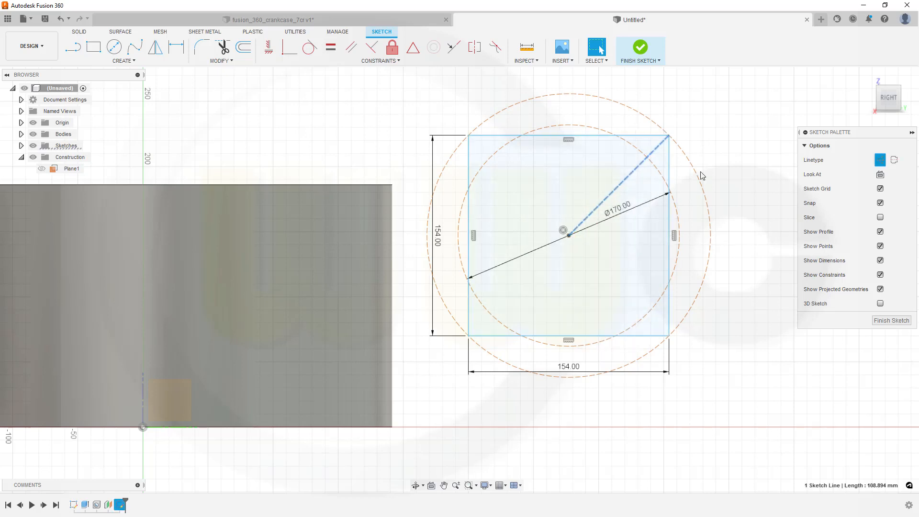
click(723, 147)
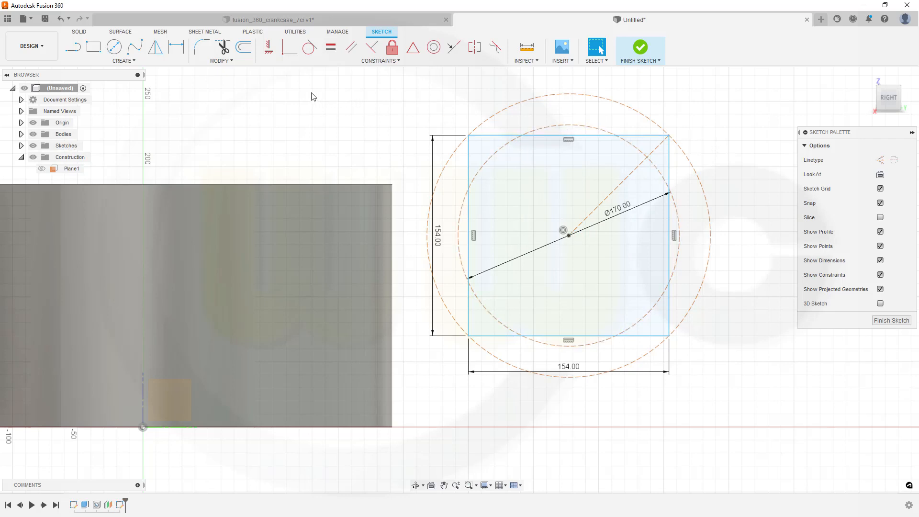
Place a sketch point where the diagonal construction line crosses the 170 mm circle, and finish the sketch
click(125, 60)
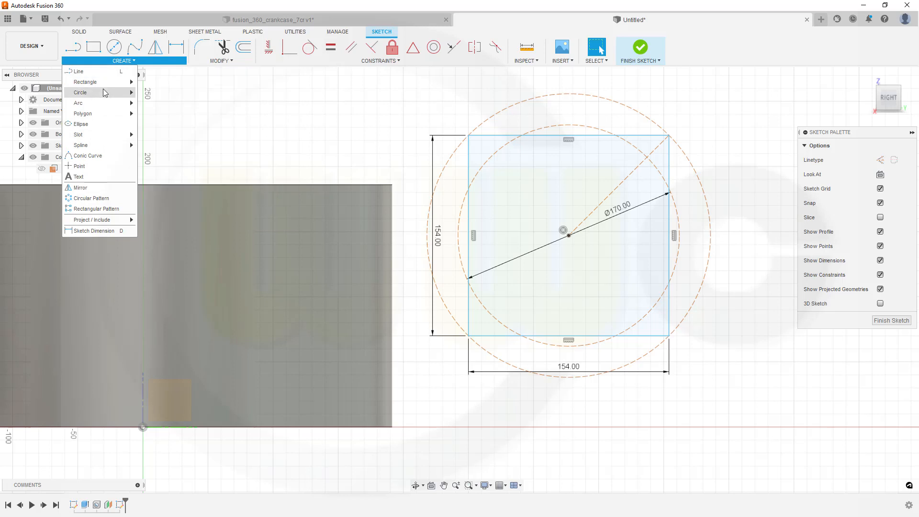
mouse_move(105, 93)
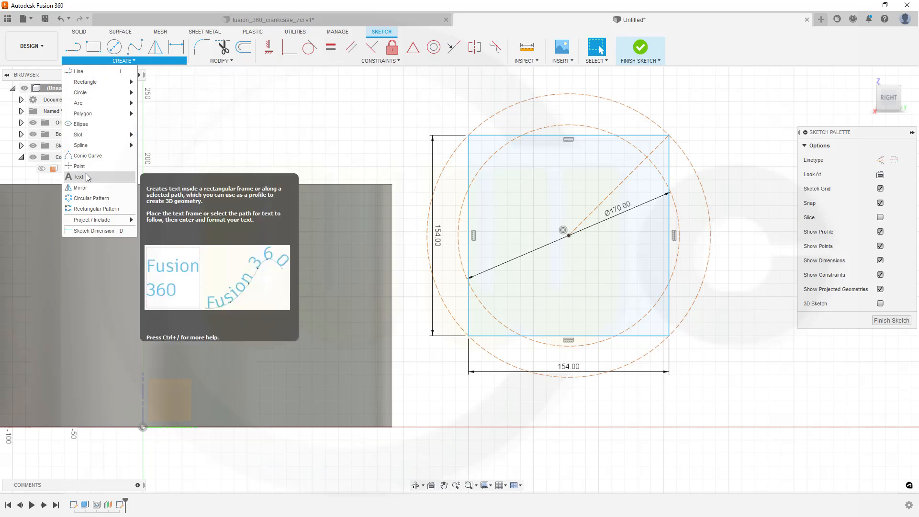
click(79, 166)
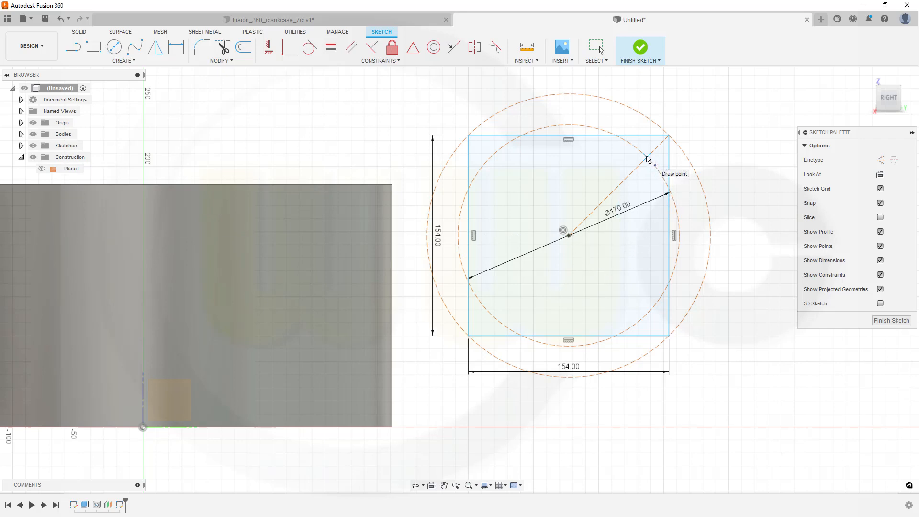
click(646, 157)
click(641, 48)
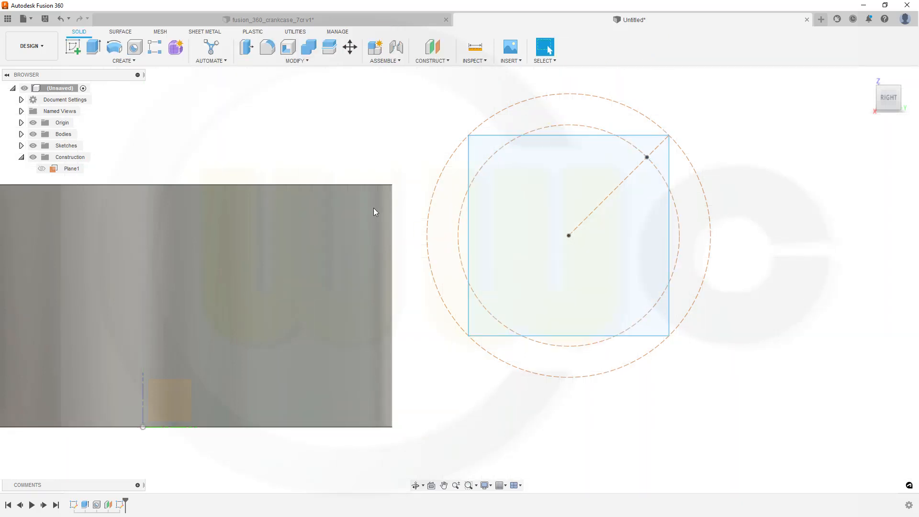
Reopen the mounting face sketch and dimension the circles' center 103 mm vertically above the origin
double_click(120, 505)
scroll(495, 184, down, 3)
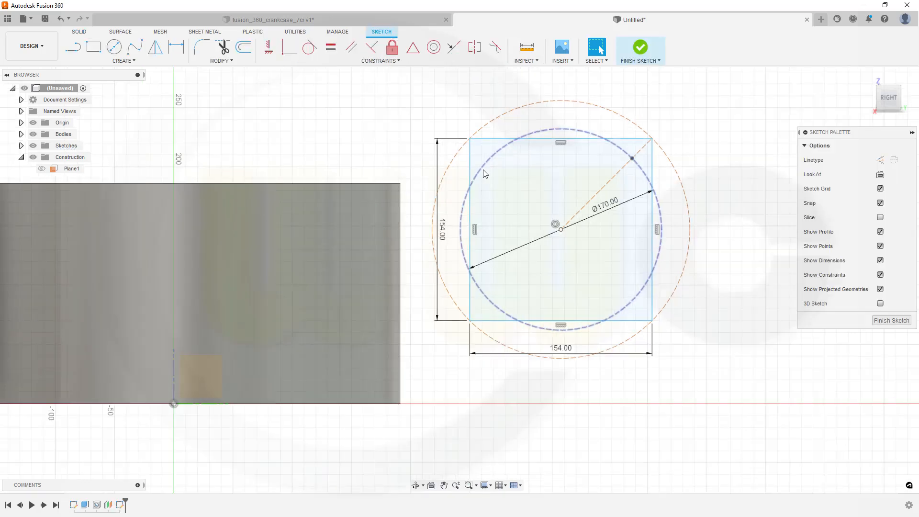
click(176, 47)
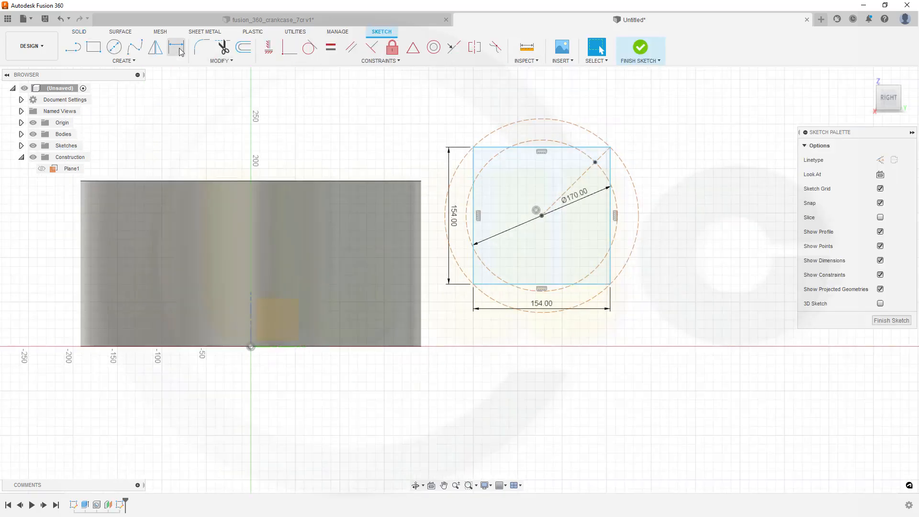
click(543, 217)
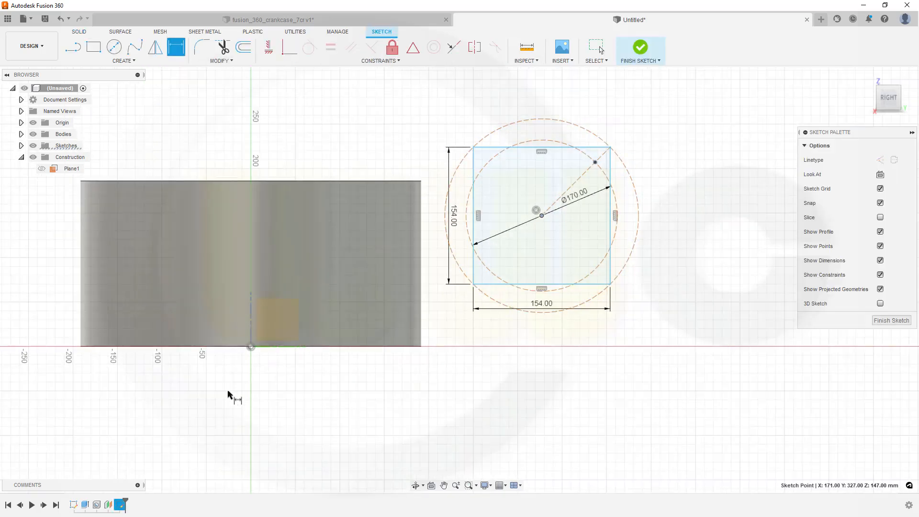
click(251, 347)
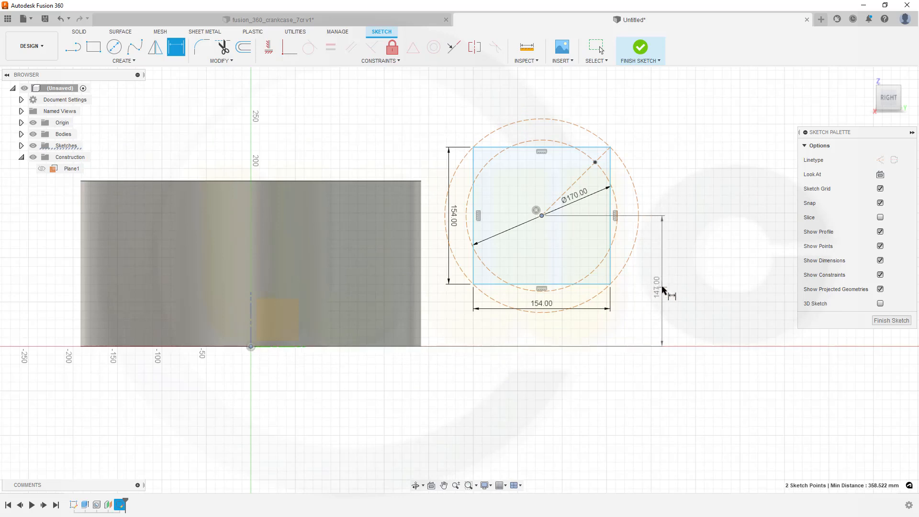
click(664, 286)
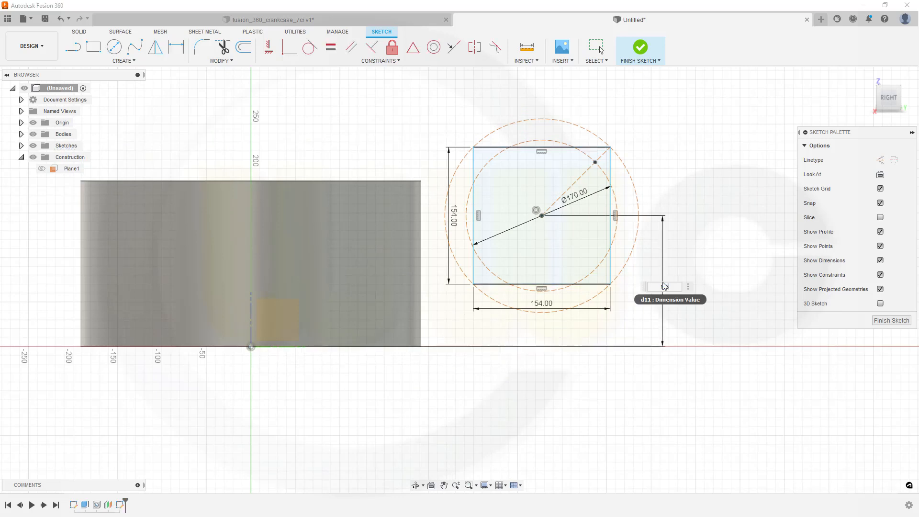
text(103)
key(Return)
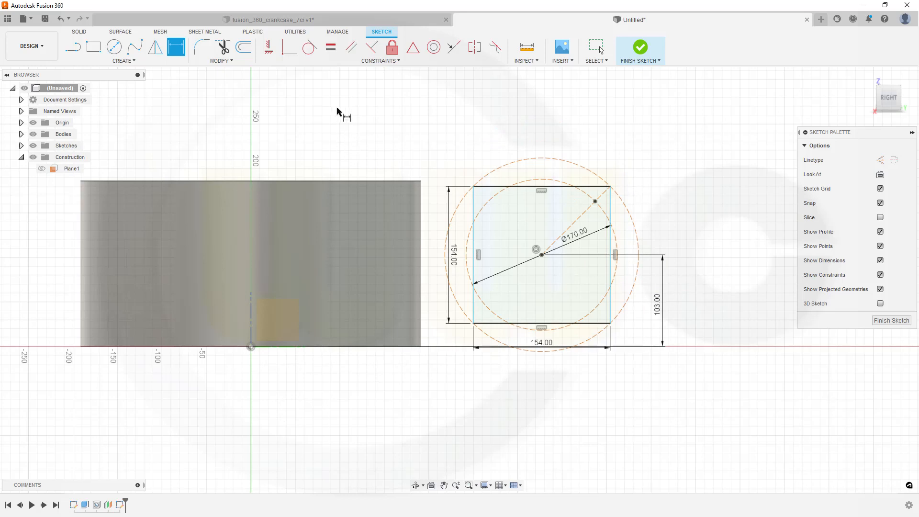
Align the circles' center vertically with the origin using a Horizontal/Vertical constraint, and finish the sketch
click(268, 47)
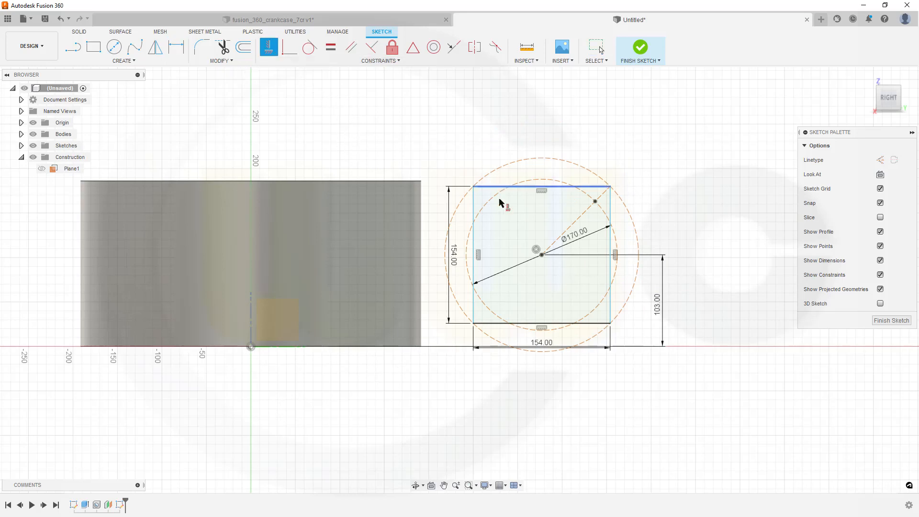
click(542, 256)
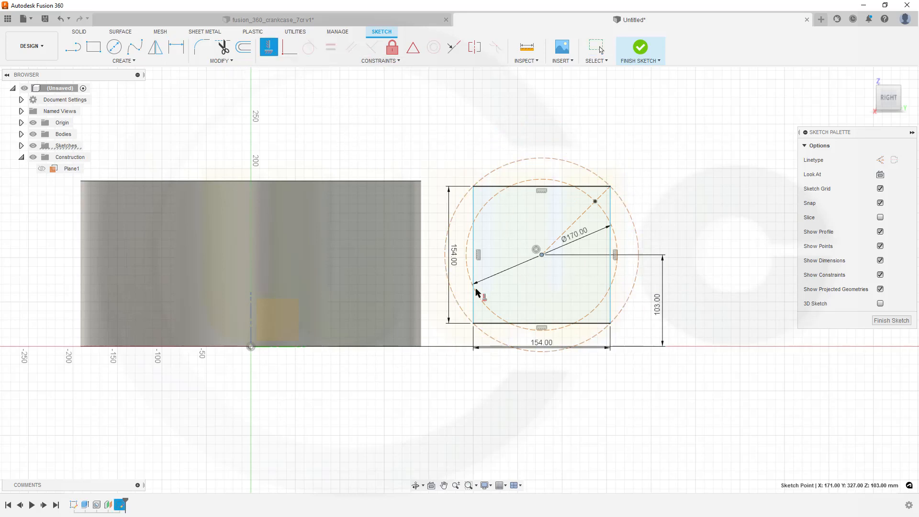
click(251, 346)
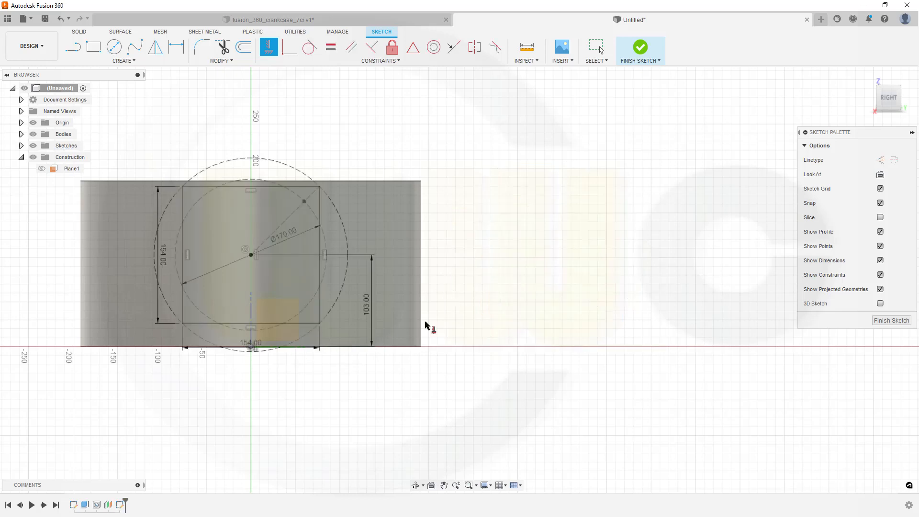
click(642, 48)
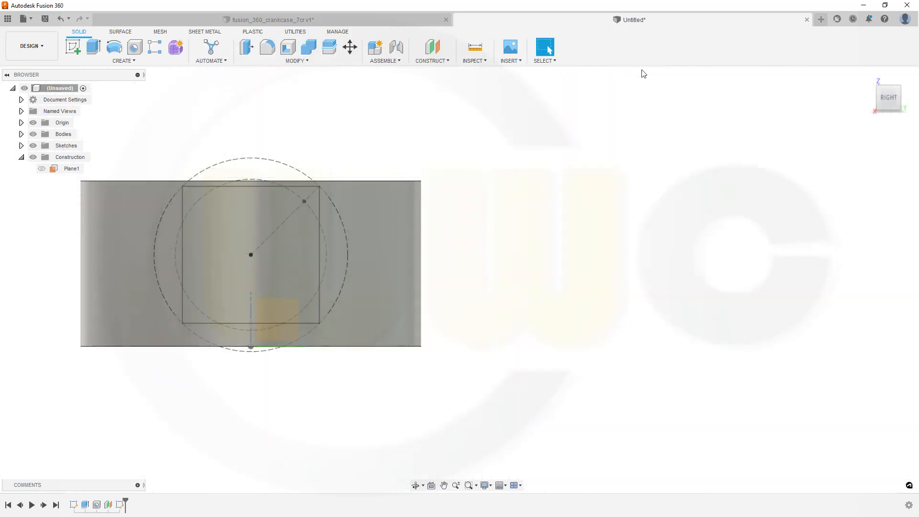
scroll(563, 173, down, 3)
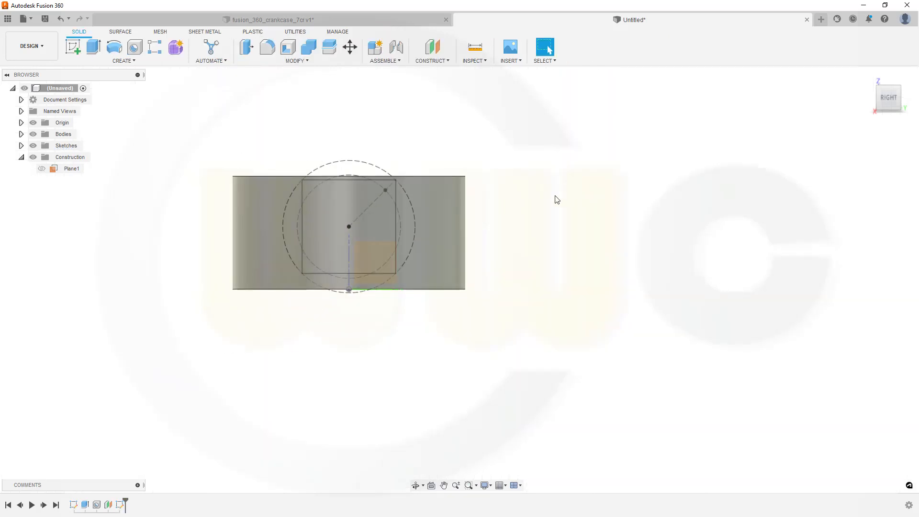
Extrude the square mounting face profile 100 mm outward as a cut through the ring's outer wall
scroll(556, 206, up, 1)
scroll(558, 220, up, 4)
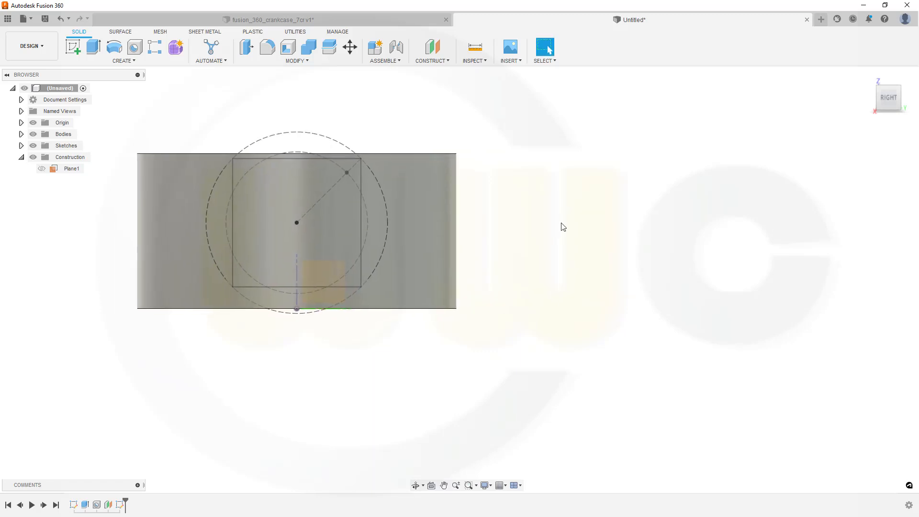
middle_drag(579, 235, 529, 260)
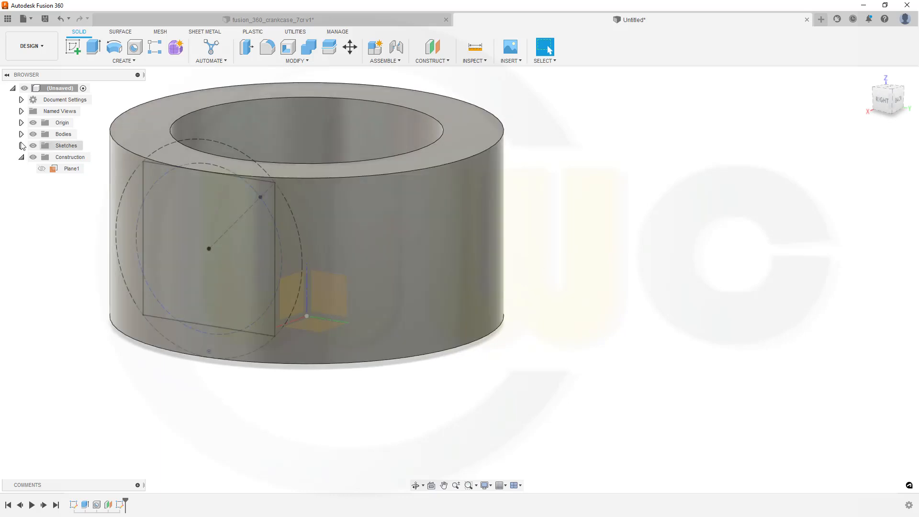
scroll(114, 159, up, 2)
scroll(133, 168, down, 5)
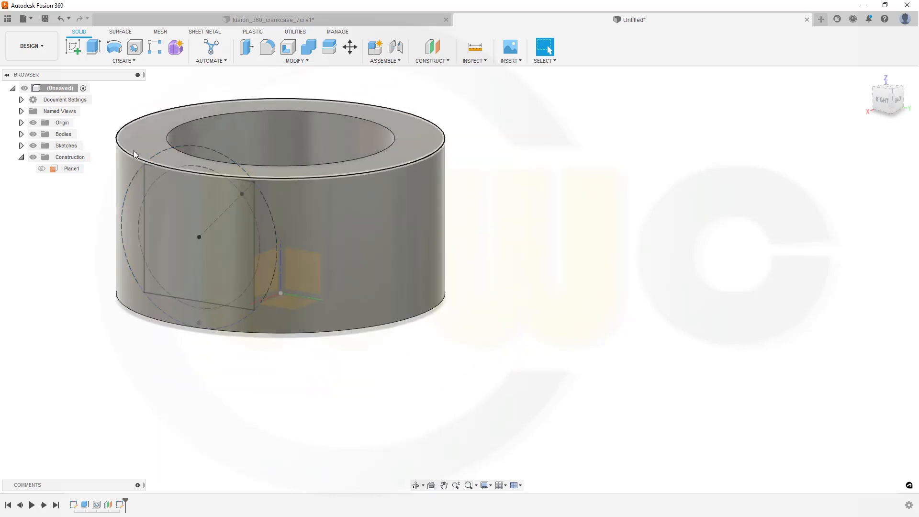
click(94, 52)
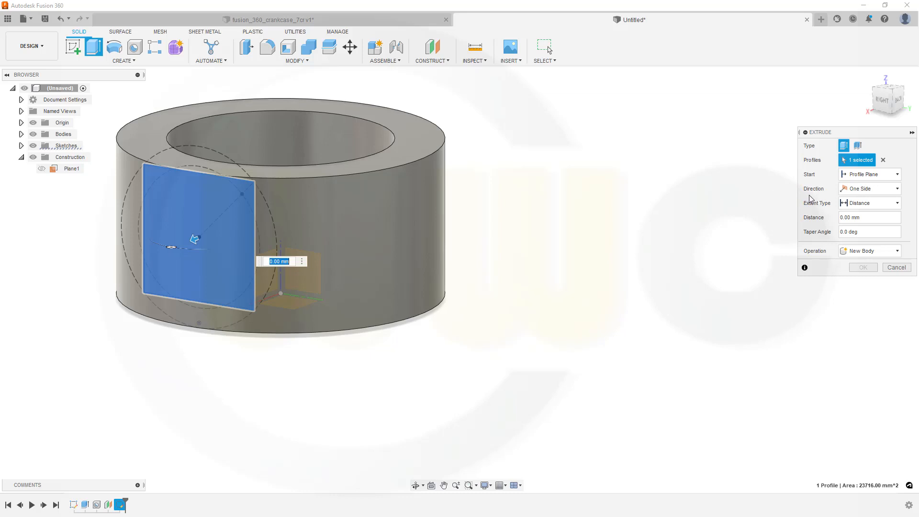
click(890, 258)
click(855, 274)
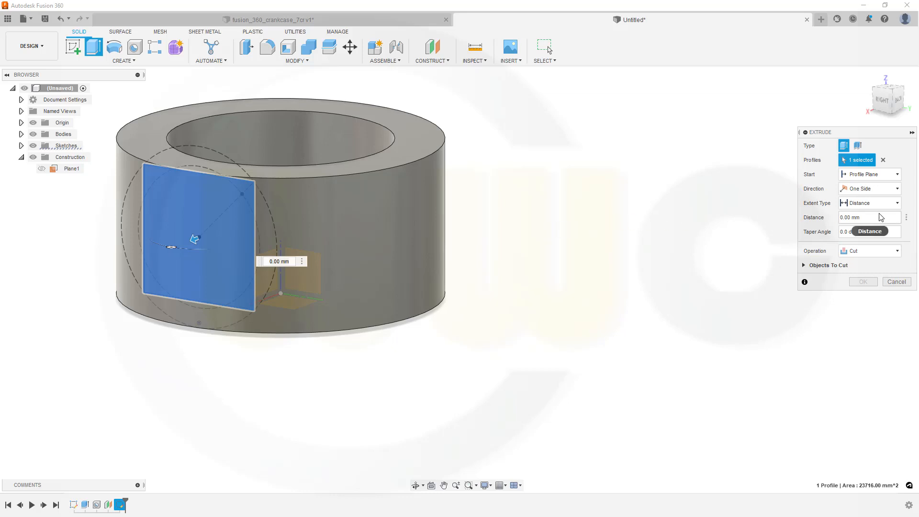
drag(864, 219, 833, 224)
text(1)
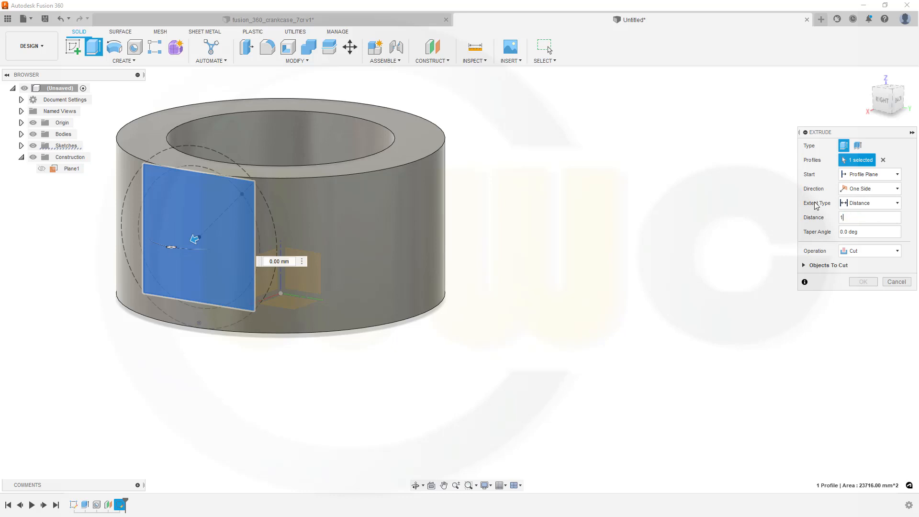
text(00)
key(Return)
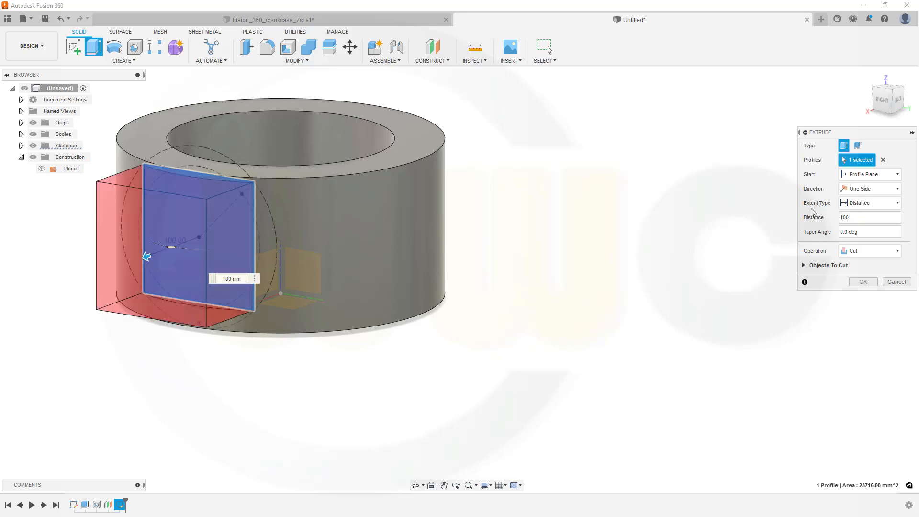
click(863, 282)
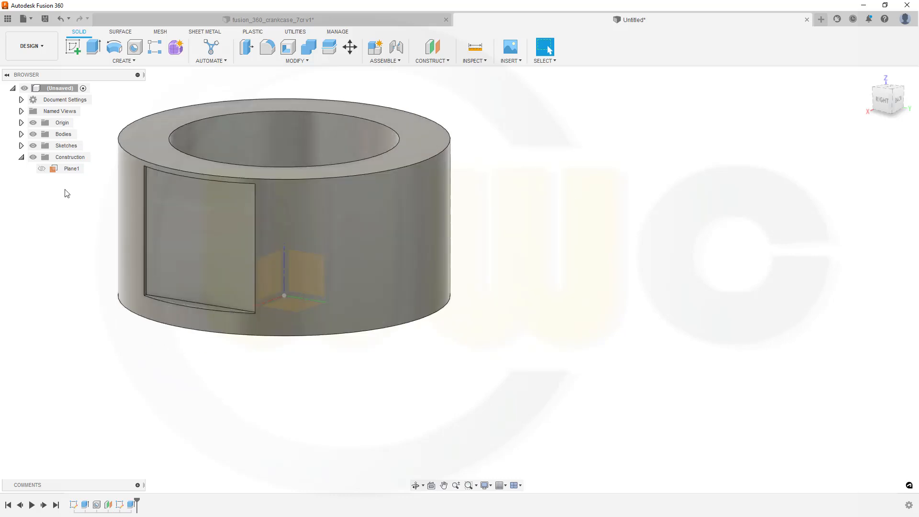
Show the mounting face sketch again and cut a simple hole 136 mm in diameter and 100 mm deep at the circles' center point
click(22, 146)
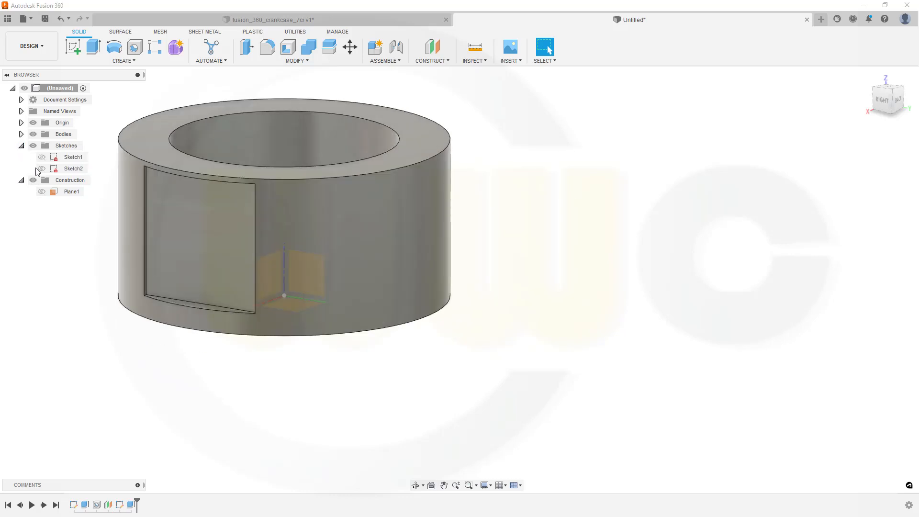
click(42, 169)
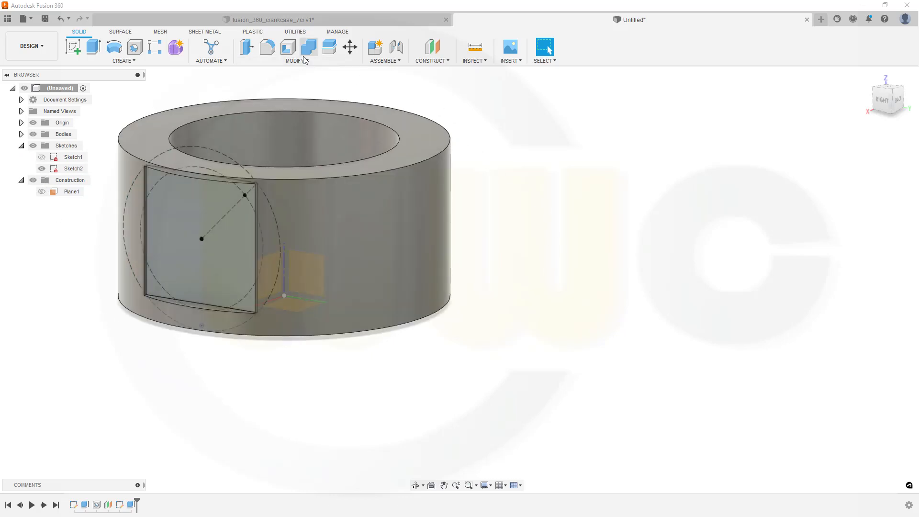
click(136, 47)
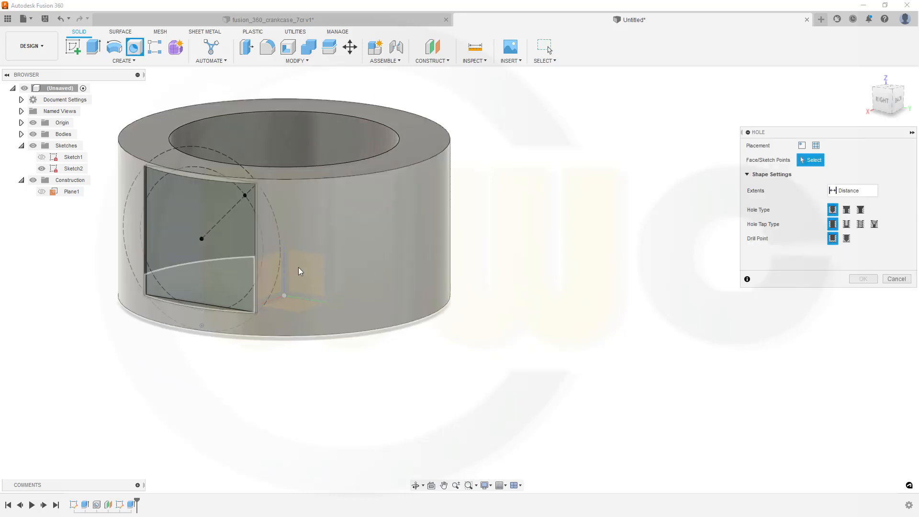
click(201, 239)
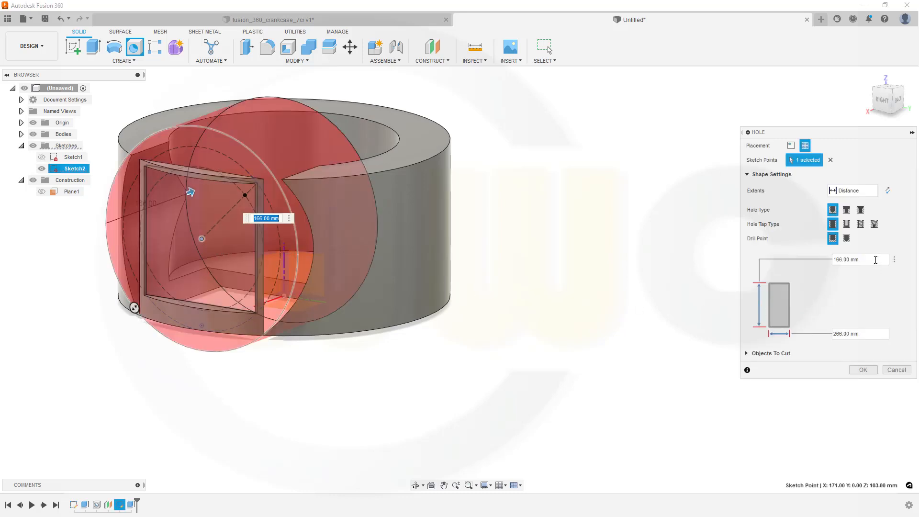
click(864, 334)
drag(868, 334, 808, 333)
text(136)
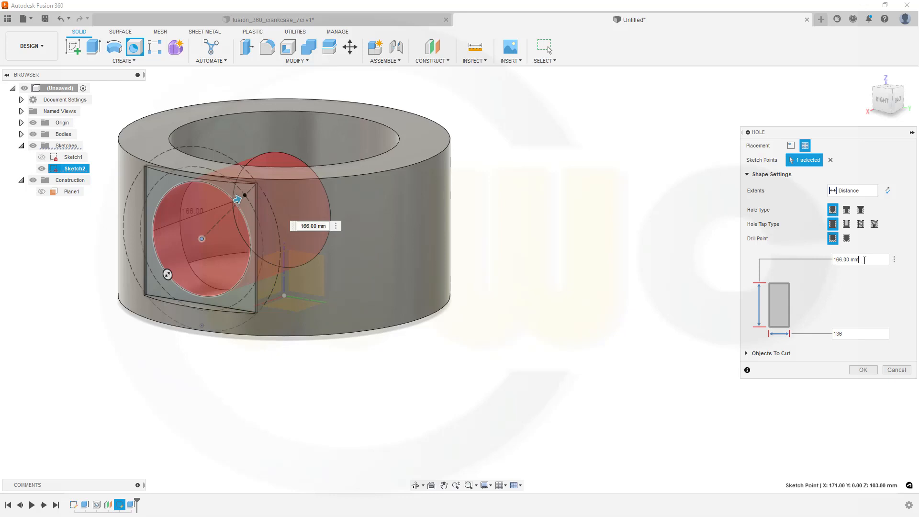
drag(864, 260, 829, 260)
text(100)
key(Return)
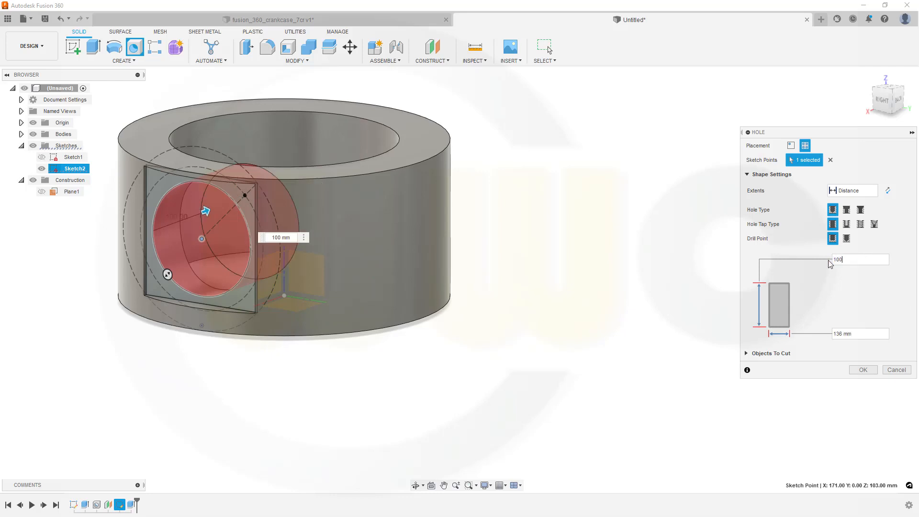
click(863, 370)
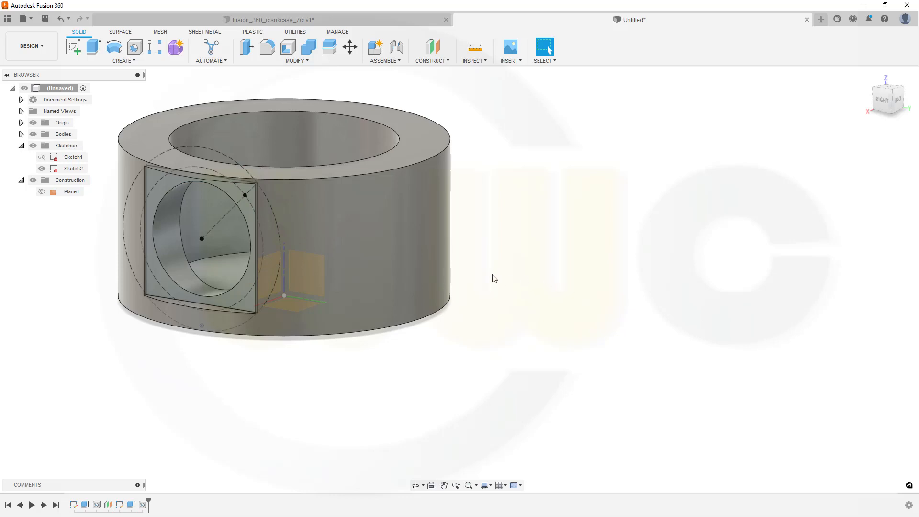
Add a simple bolt hole 10 mm in diameter and 20 mm deep at the sketch point on the diagonal construction line
click(134, 47)
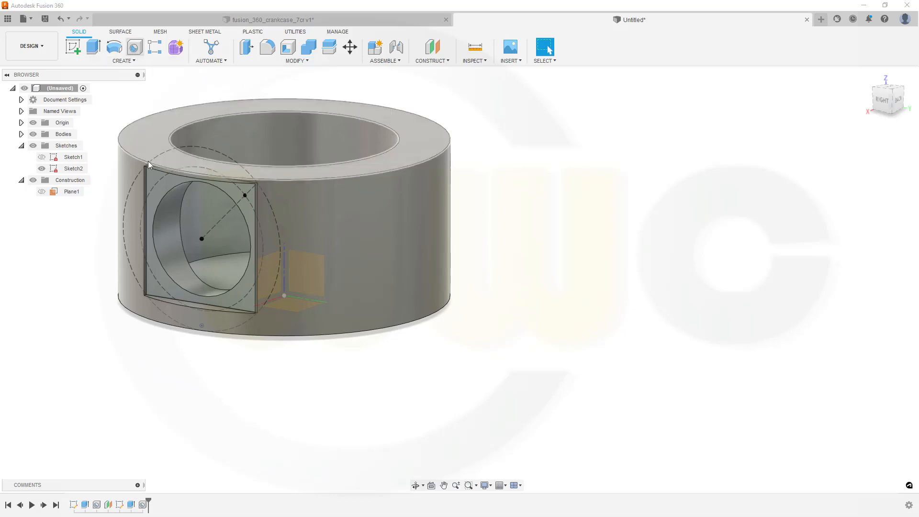
click(245, 194)
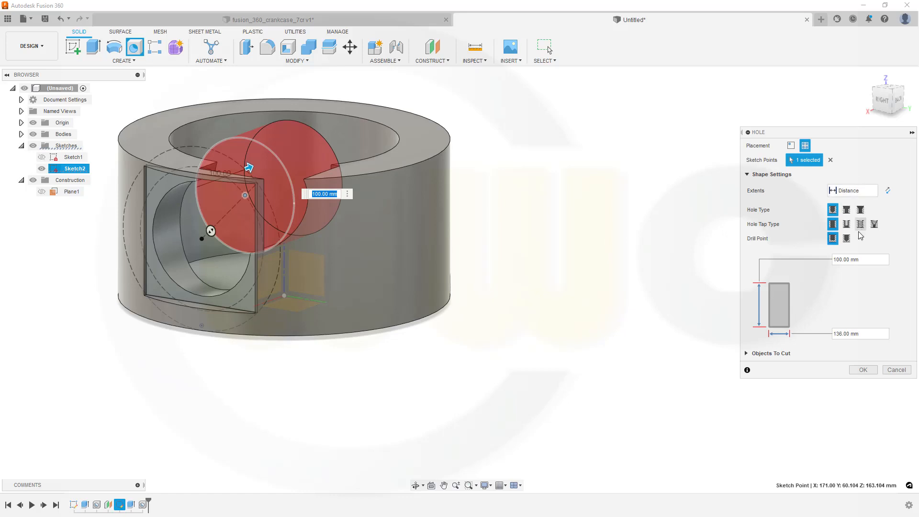
click(858, 259)
drag(868, 260, 806, 259)
text(20)
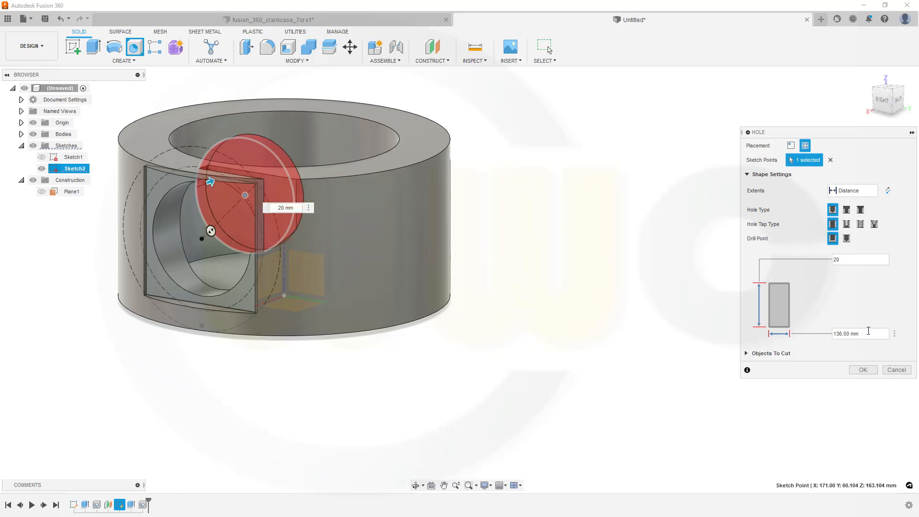
drag(868, 331, 829, 335)
text(10)
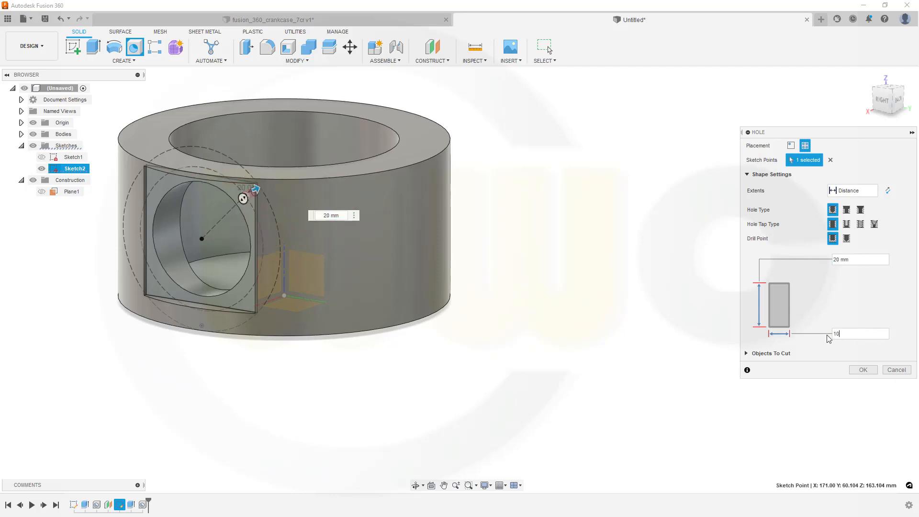
click(863, 369)
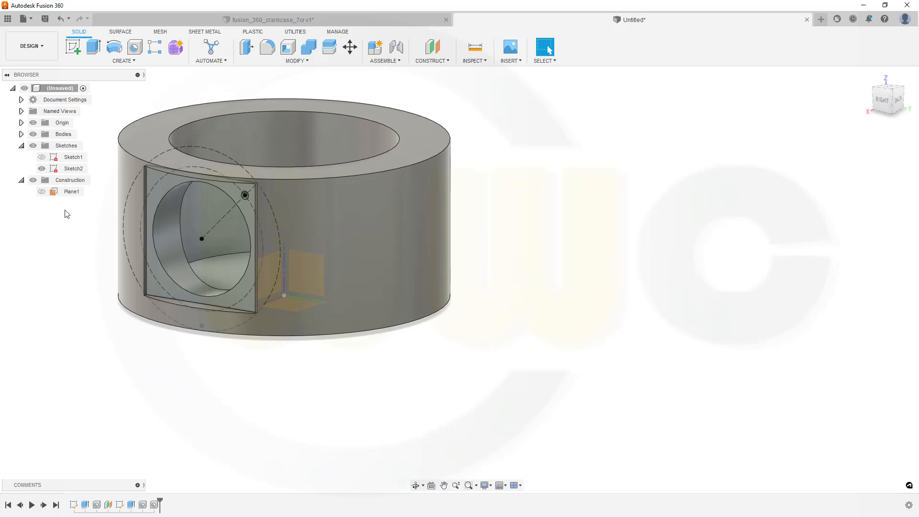
Create a full circular pattern of the square cut feature around the Z axis with a quantity of 7
click(21, 123)
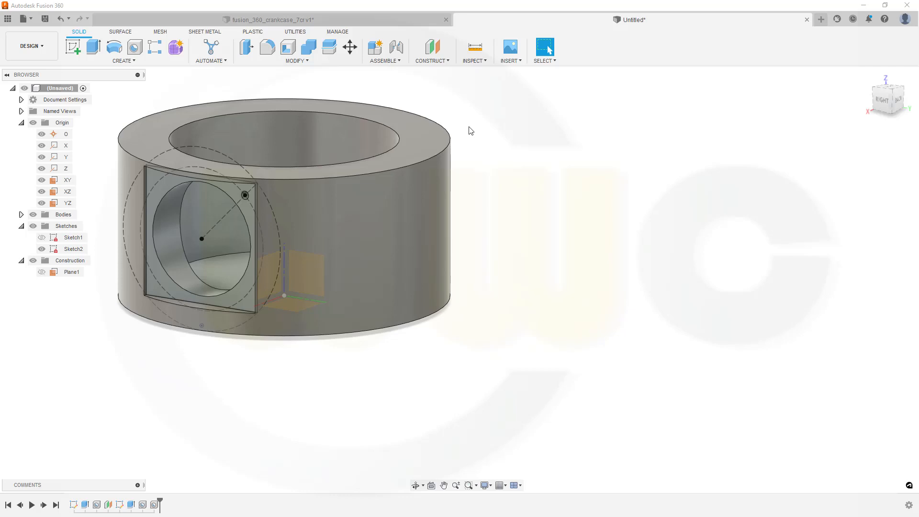
click(135, 61)
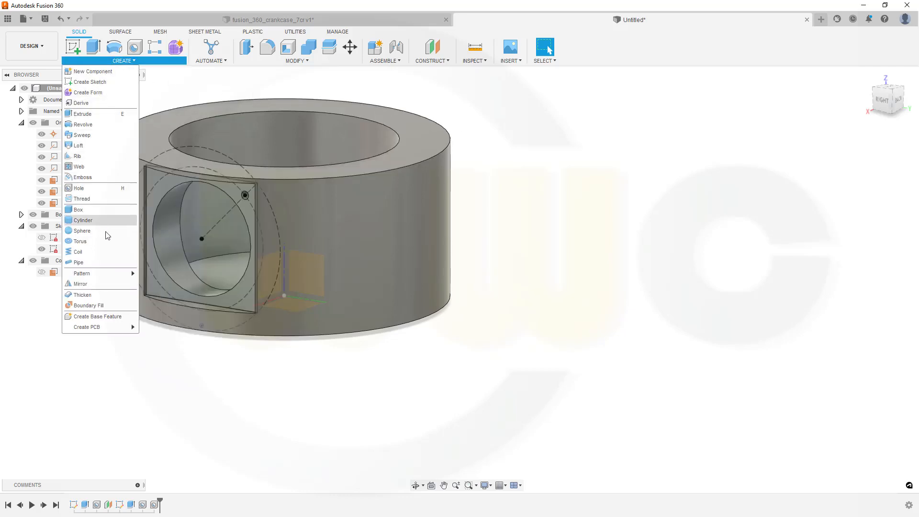
mouse_move(115, 276)
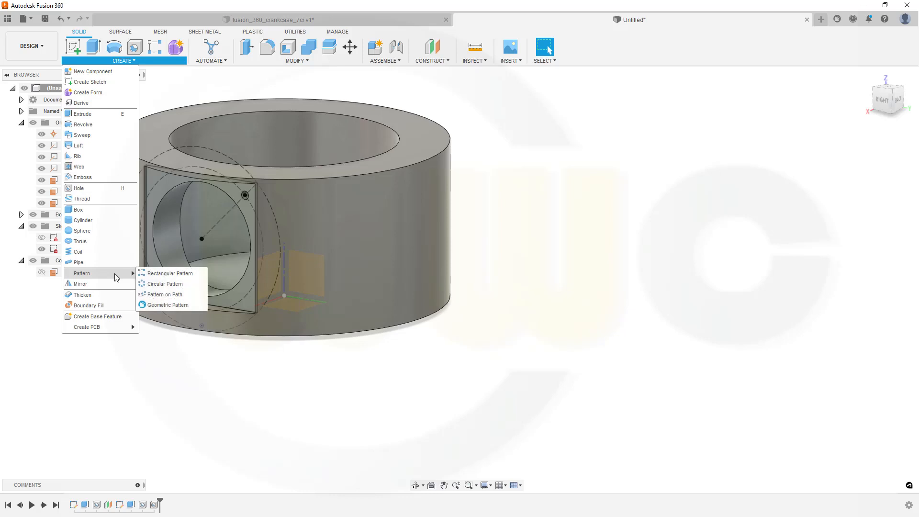
click(157, 283)
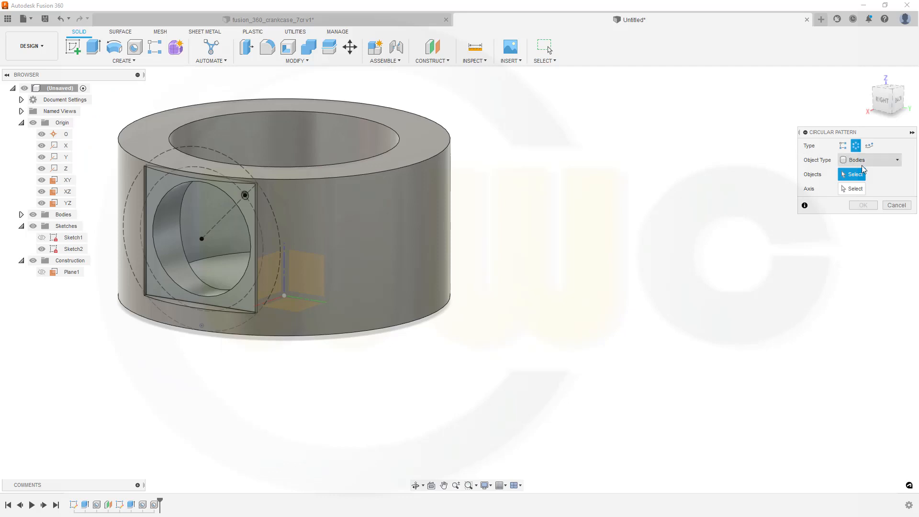
click(897, 161)
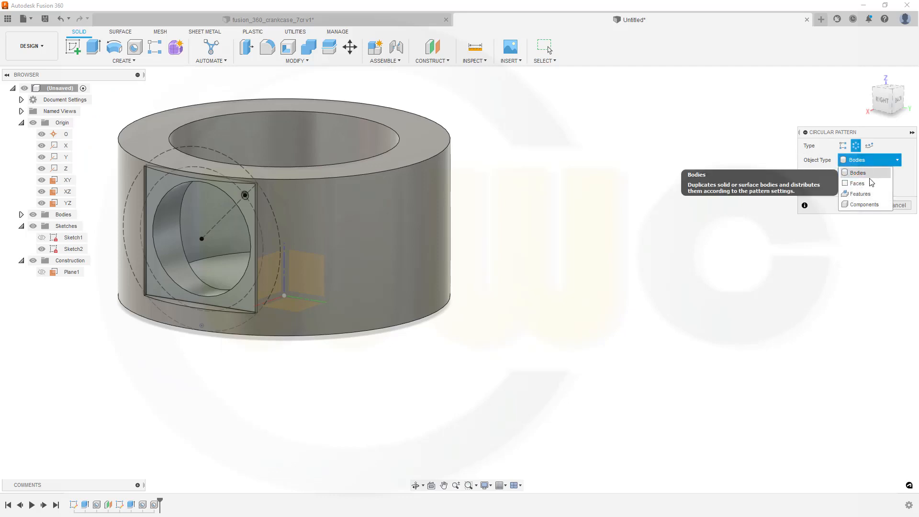
click(867, 194)
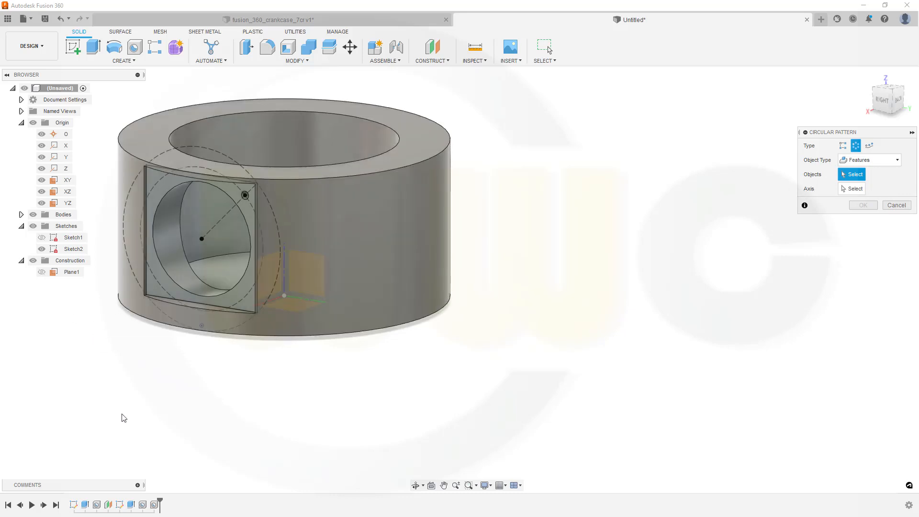
click(131, 509)
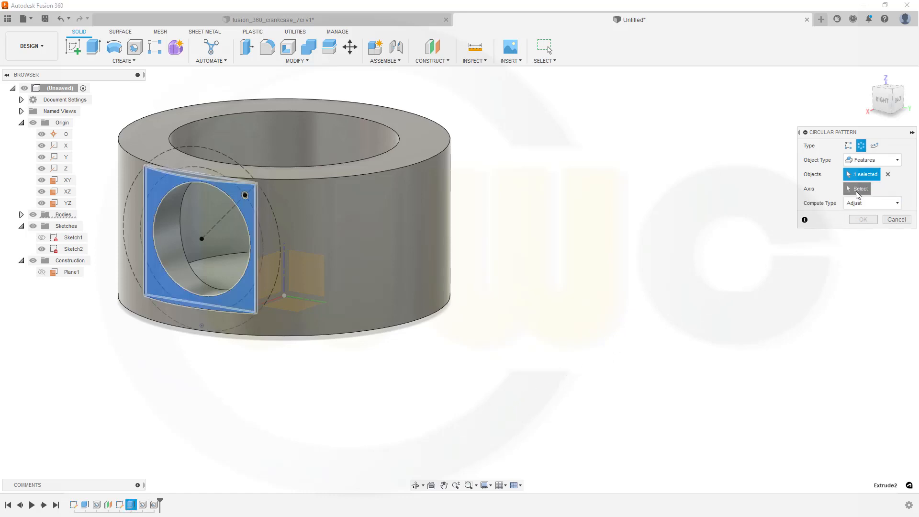
click(858, 192)
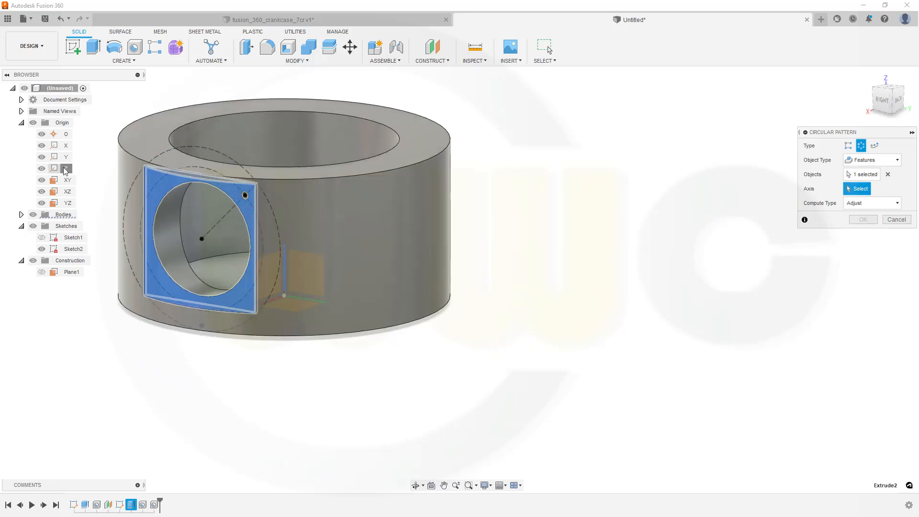
click(65, 169)
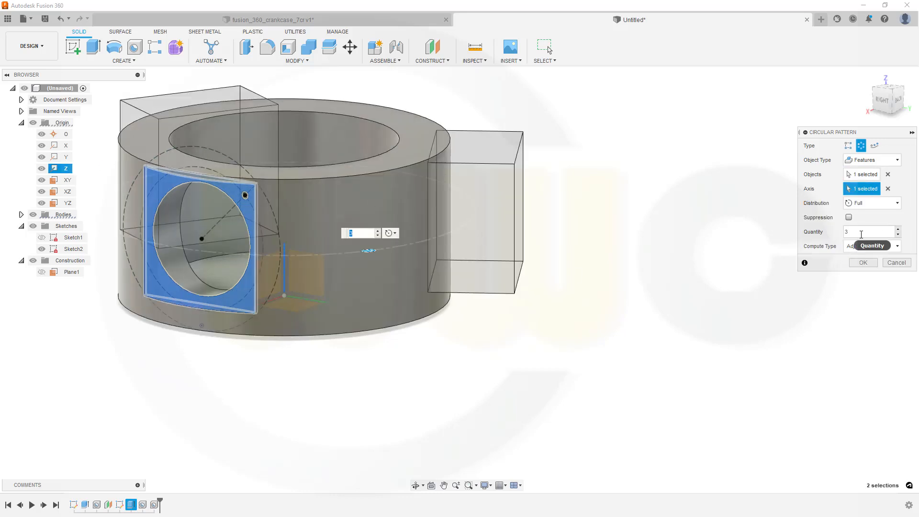
double_click(860, 231)
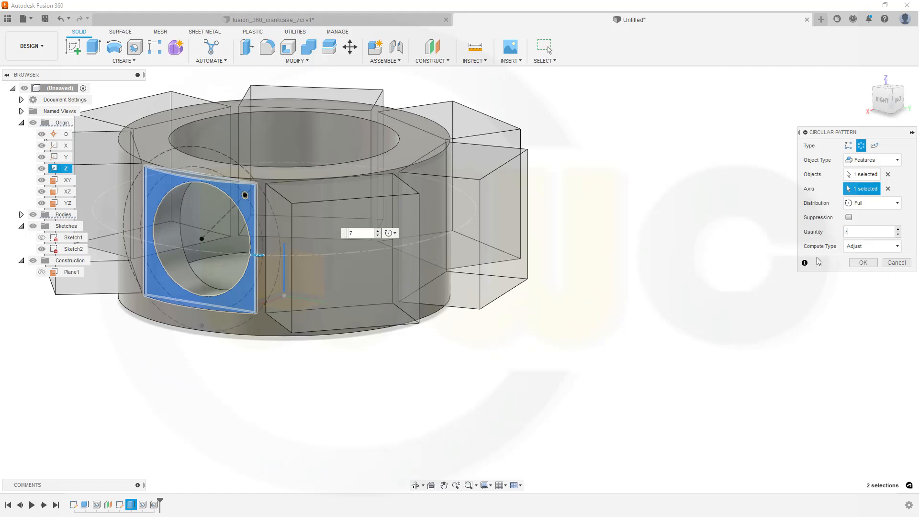
click(861, 264)
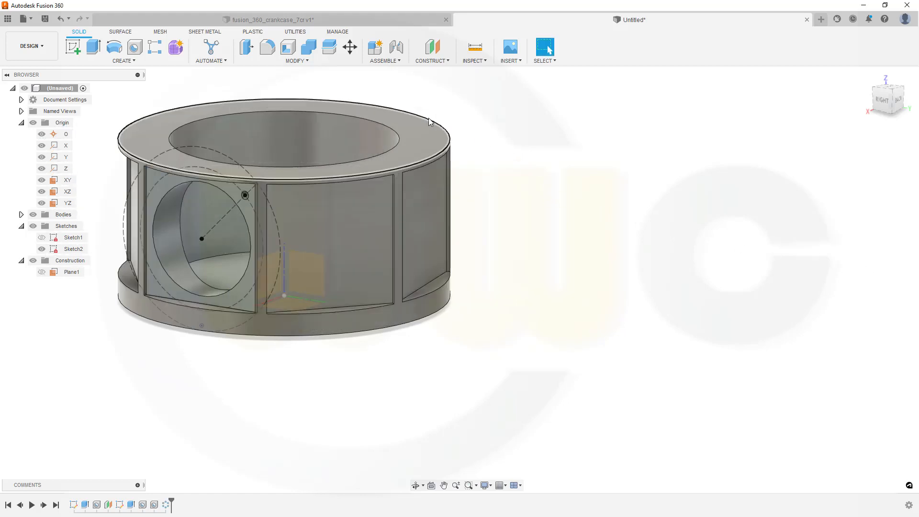
Create a full circular pattern of the 136 mm cylinder hole around the Z axis with a quantity of 7
right_click(585, 146)
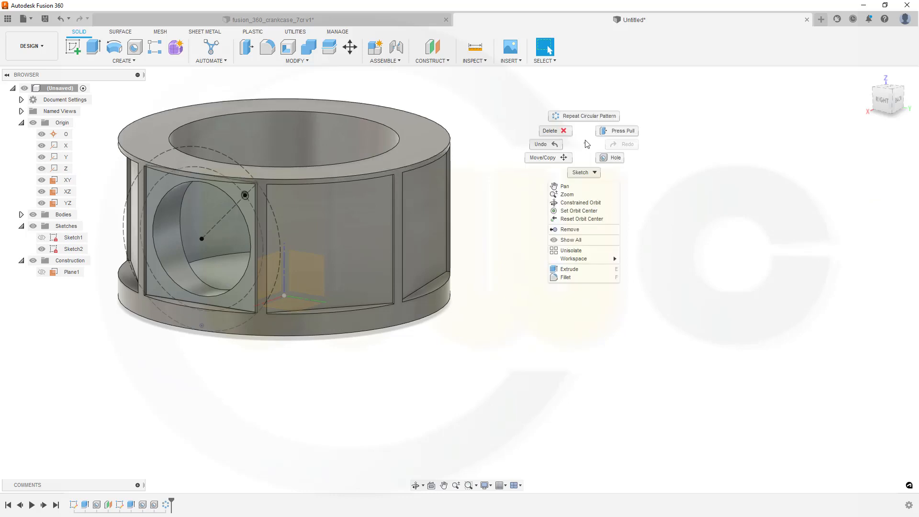
click(584, 117)
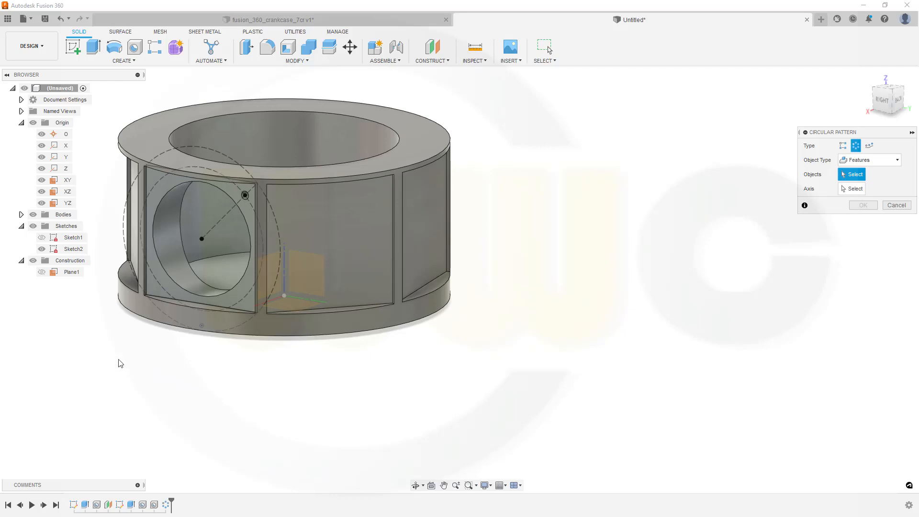
click(142, 505)
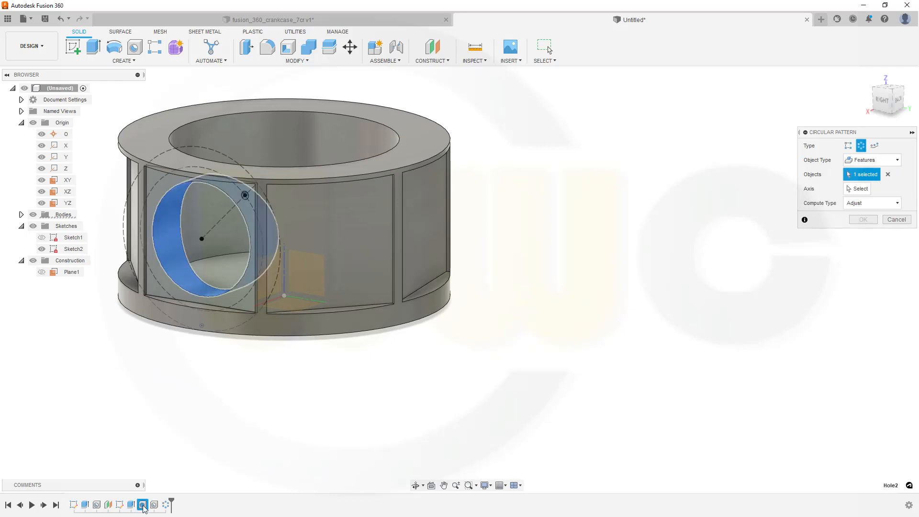
click(857, 191)
click(61, 170)
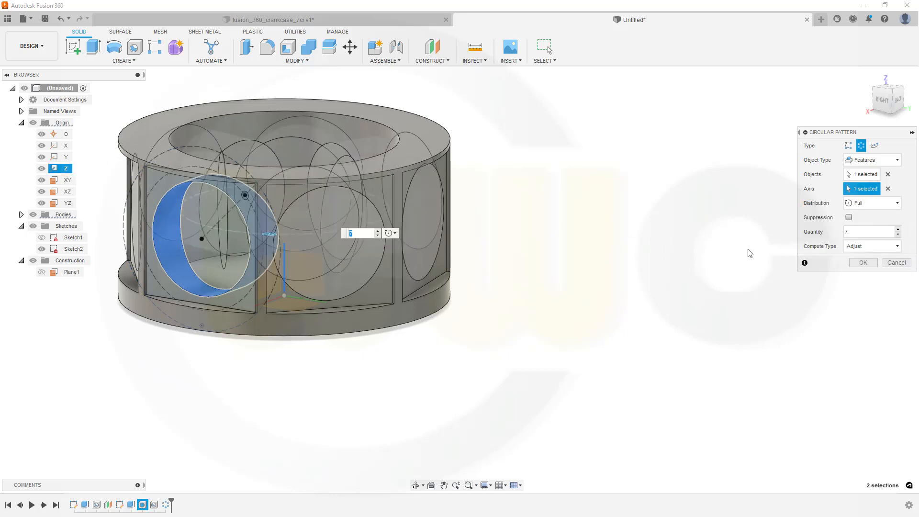
click(863, 263)
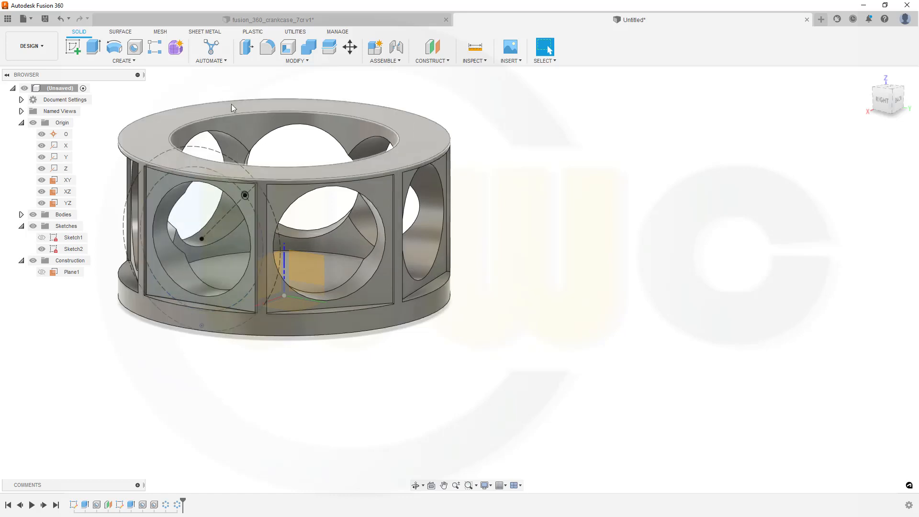
Create a full circular pattern of the bolt hole around the cylinder hole's axis with a quantity of 4, and hide the mounting face sketch
right_click(580, 113)
click(589, 87)
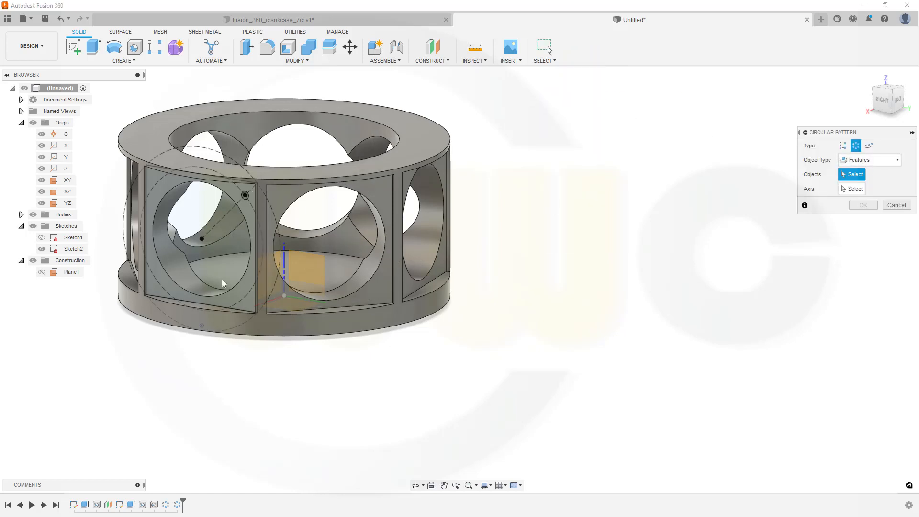
click(155, 505)
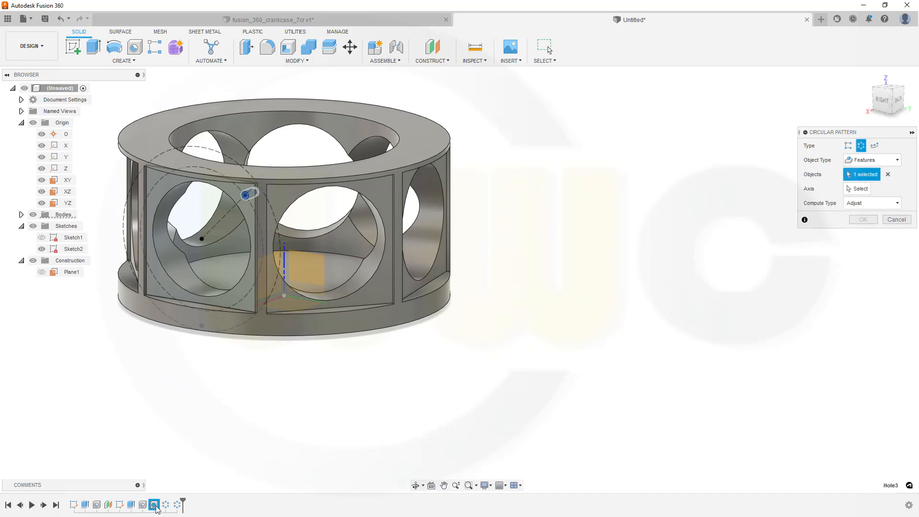
click(857, 189)
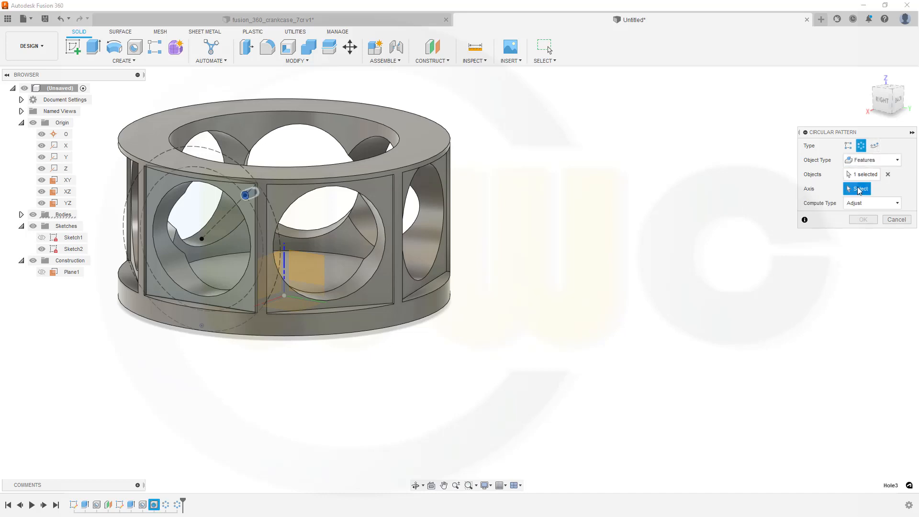
click(181, 274)
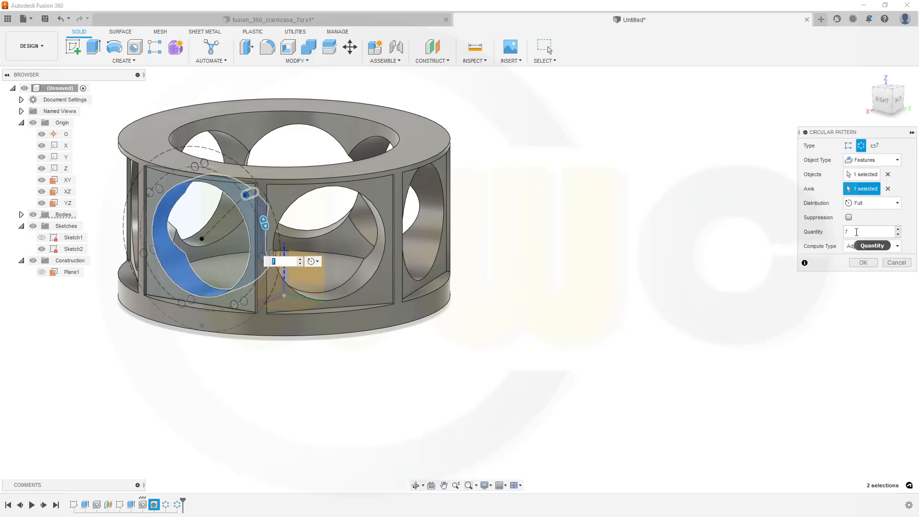
drag(856, 232, 799, 229)
key(Tab)
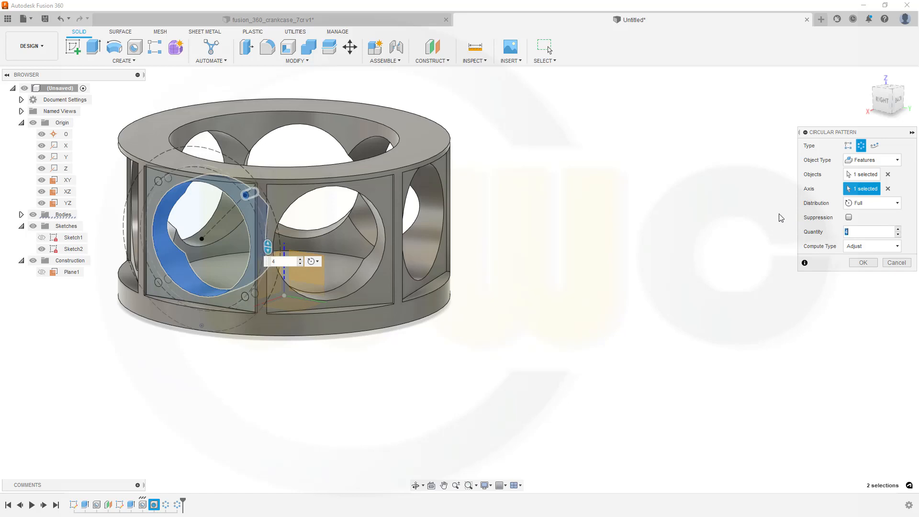
click(863, 263)
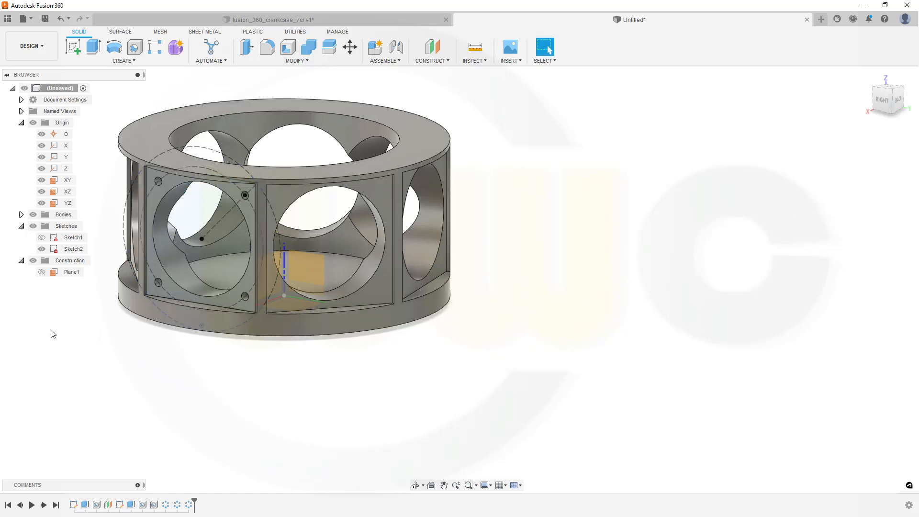
click(42, 249)
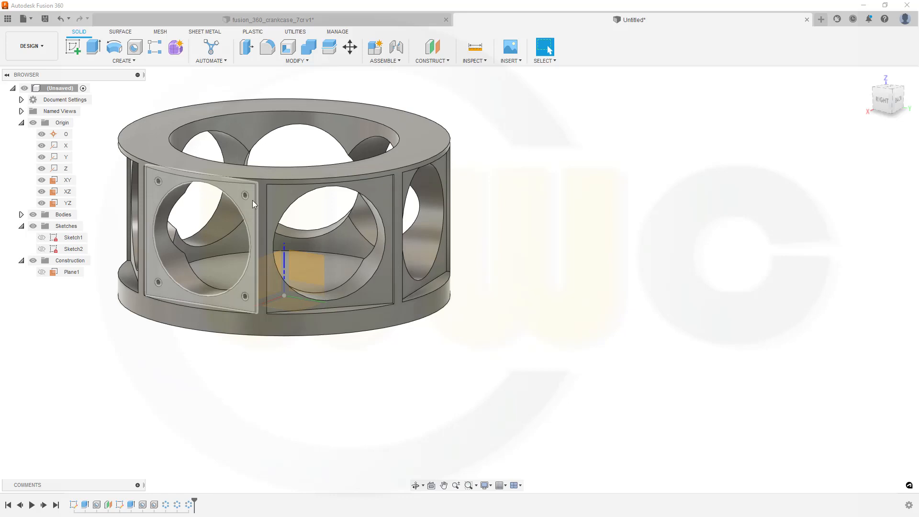
Create a full circular pattern of the bolt hole and its four-hole pattern around the Z axis with a quantity of 7
right_click(540, 153)
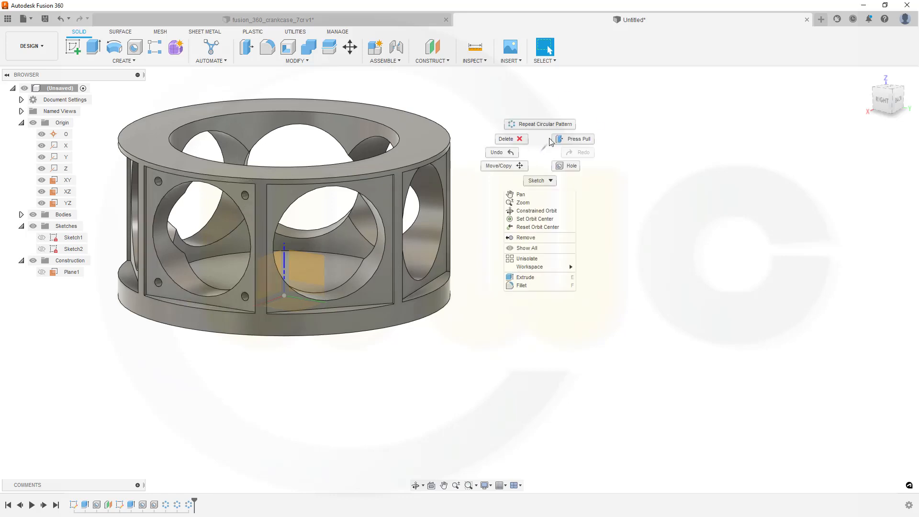
click(544, 125)
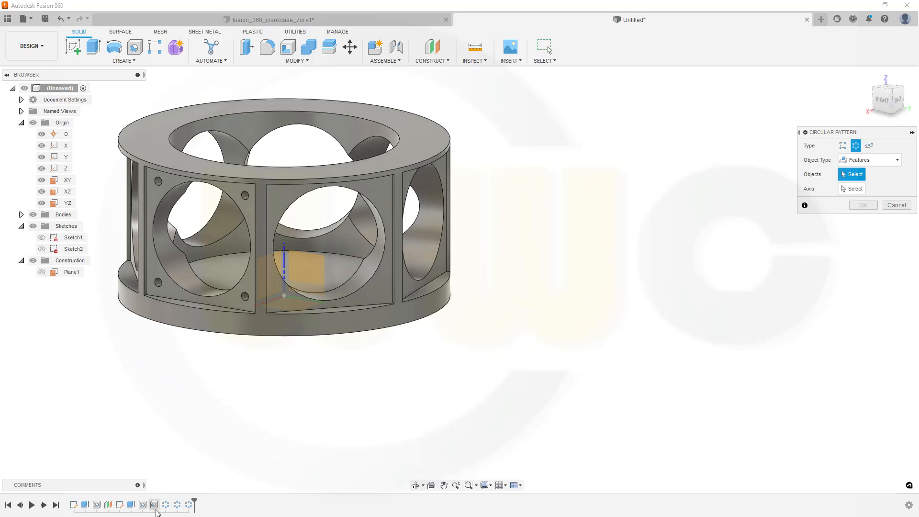
click(154, 505)
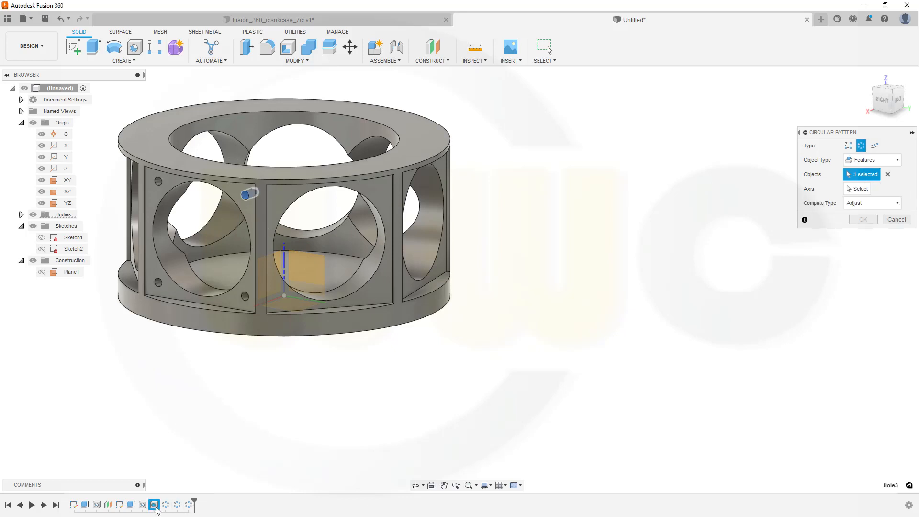
click(189, 504)
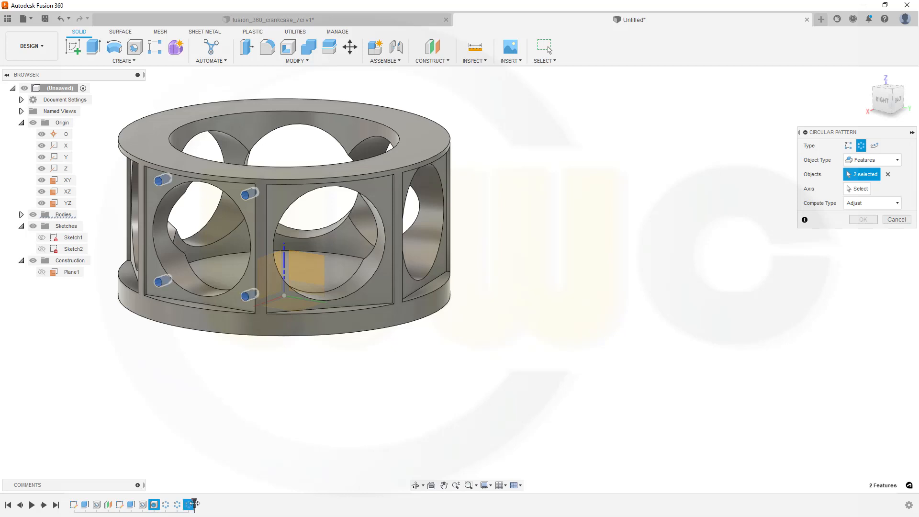
click(857, 189)
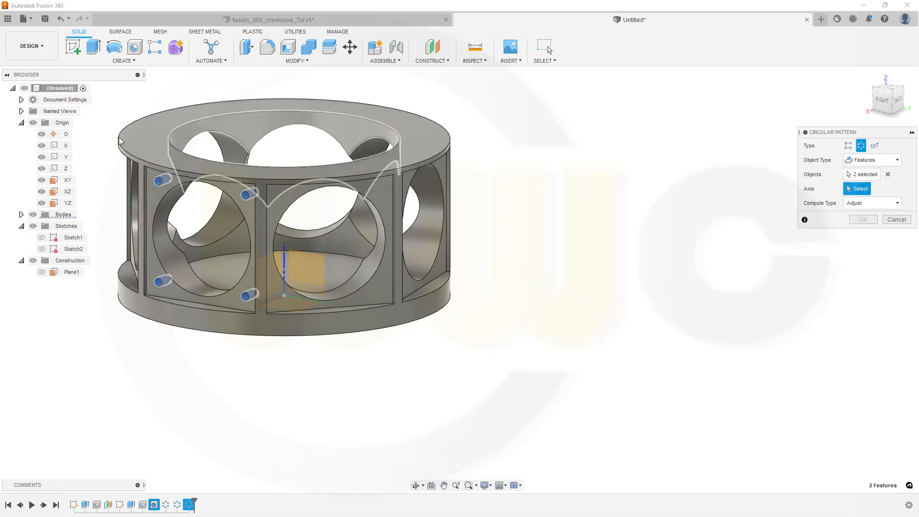
click(66, 168)
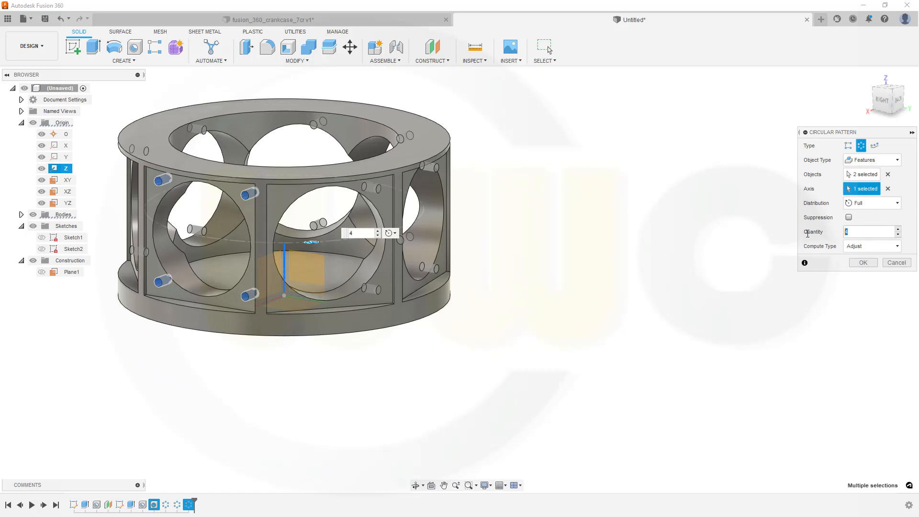
key(Return)
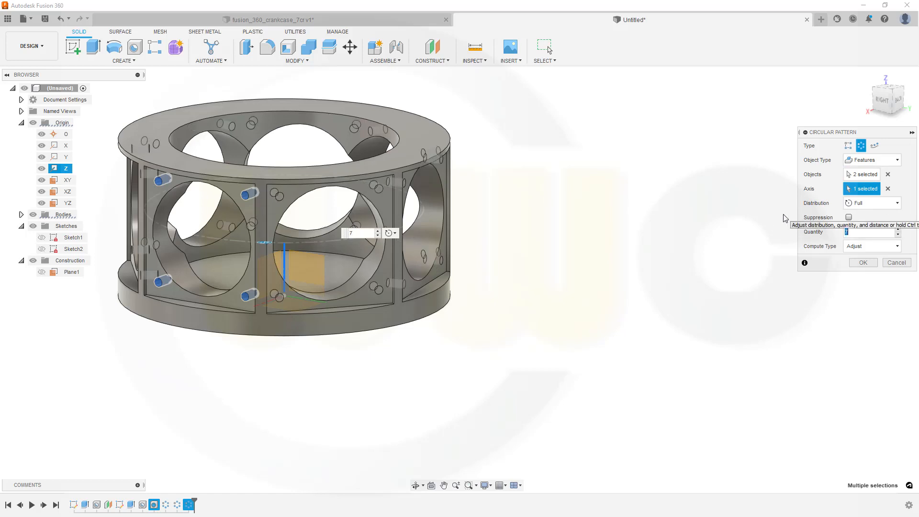
click(864, 263)
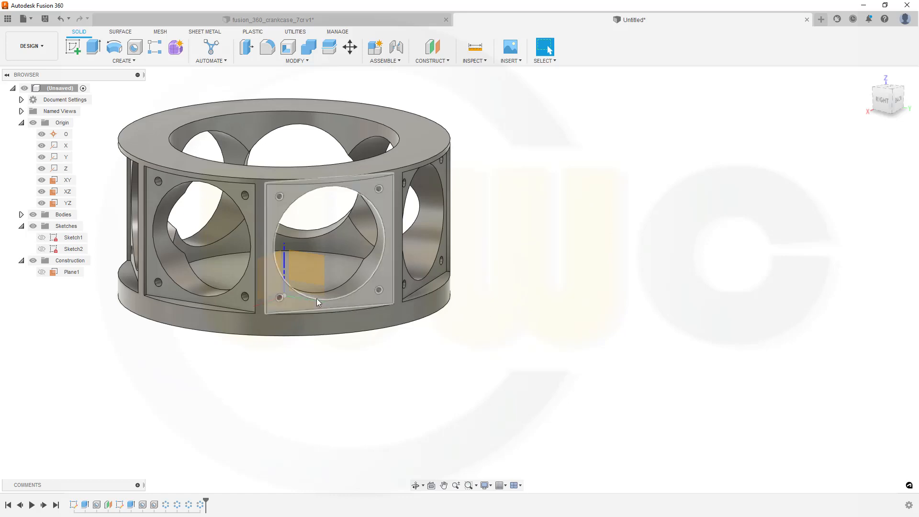
Start a sketch on the YZ plane and draw an 80 mm diameter circle beside the crankcase
click(73, 47)
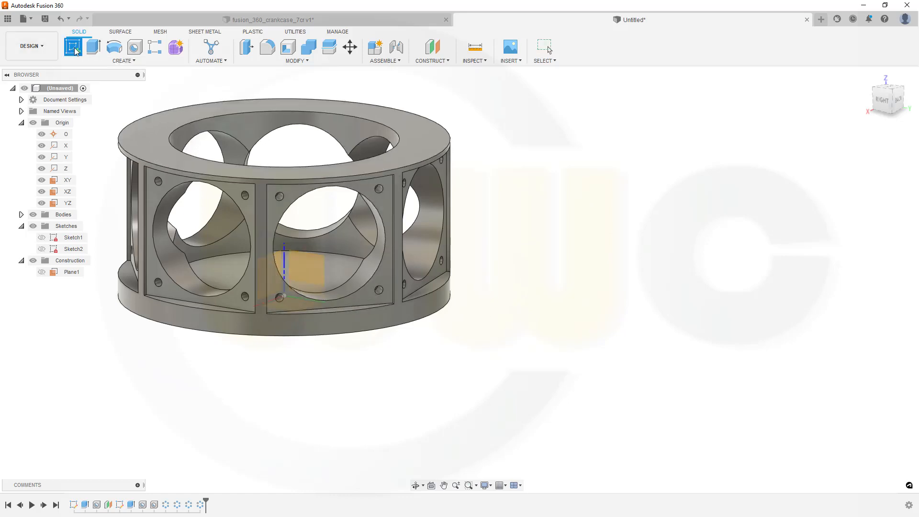
click(313, 267)
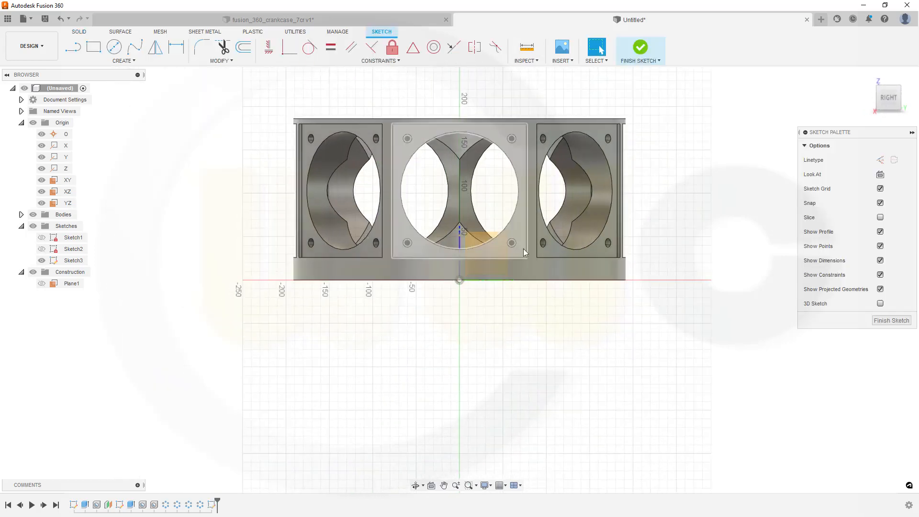
click(114, 47)
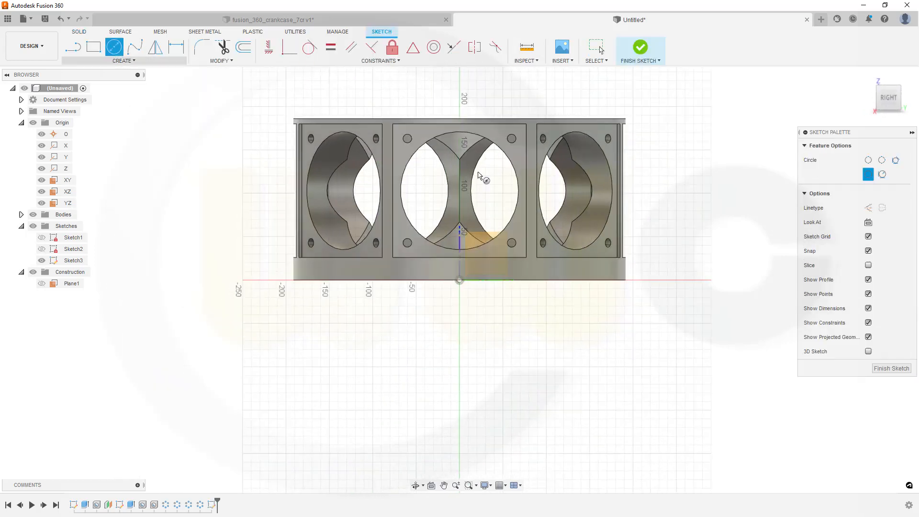
click(697, 214)
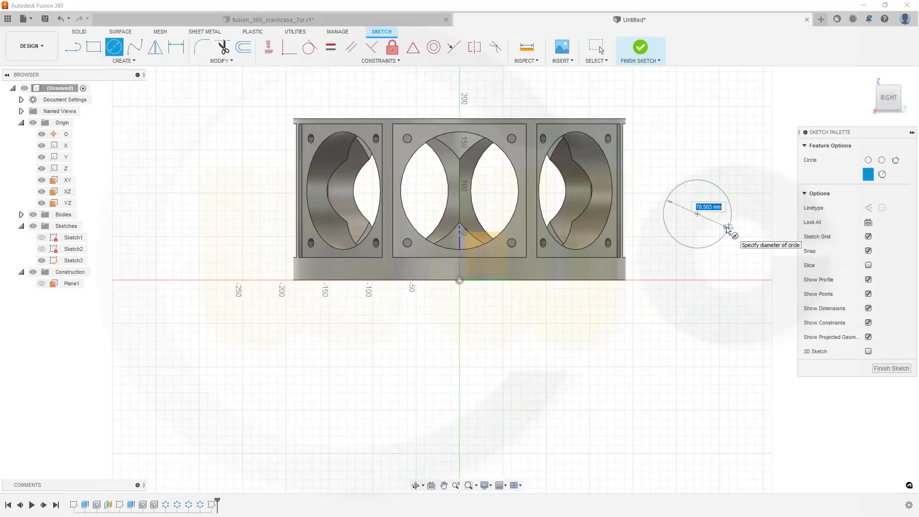
text(80)
key(Return)
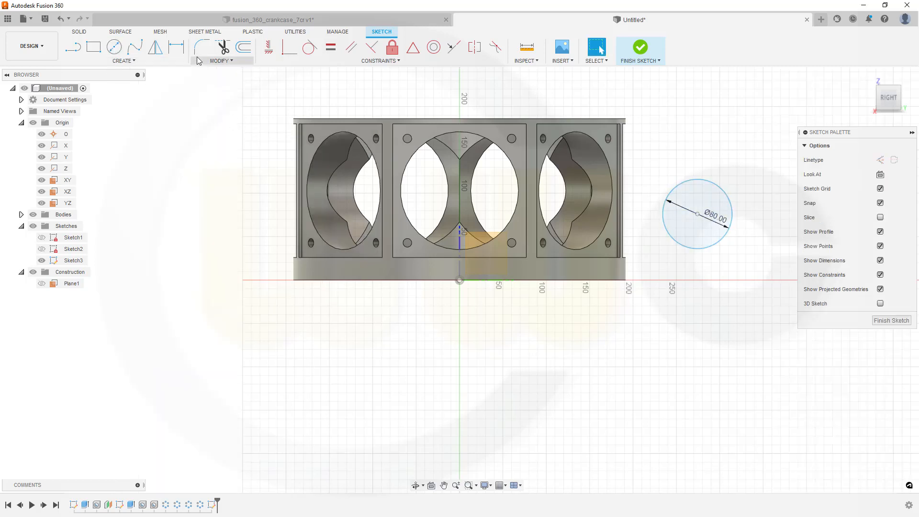
Dimension the circle's center 140 mm horizontally and 103 mm vertically from the origin, and finish the sketch
click(183, 49)
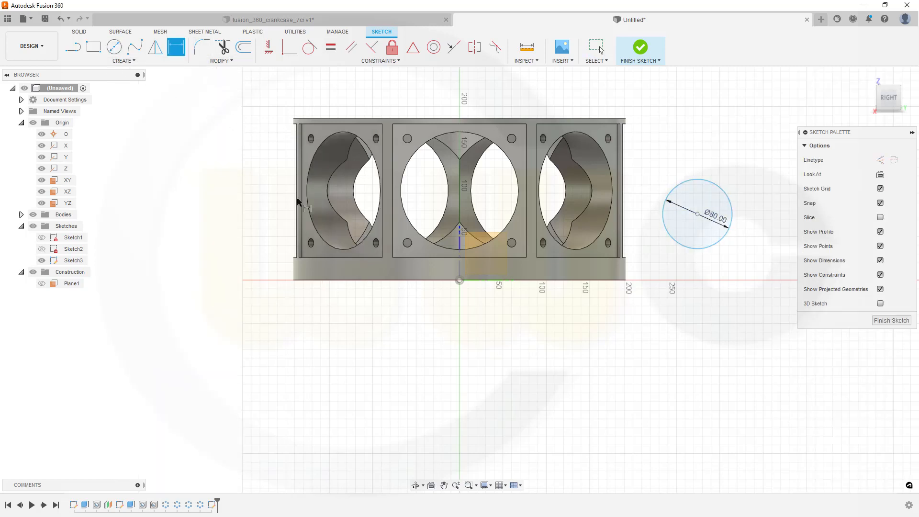
click(459, 281)
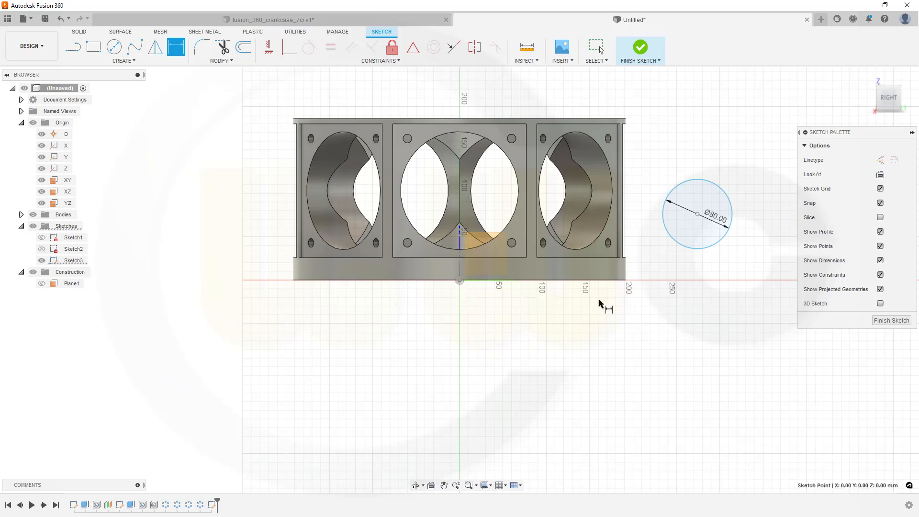
click(697, 214)
click(618, 98)
text(140)
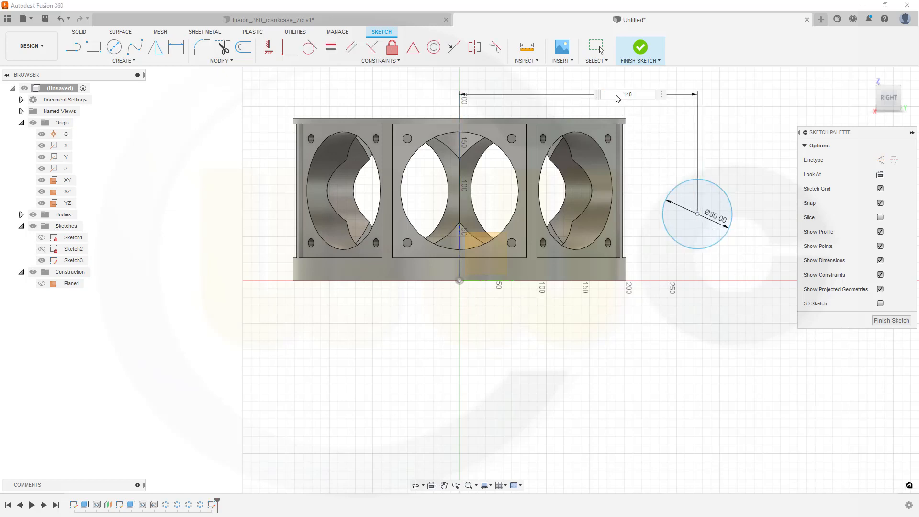
key(Return)
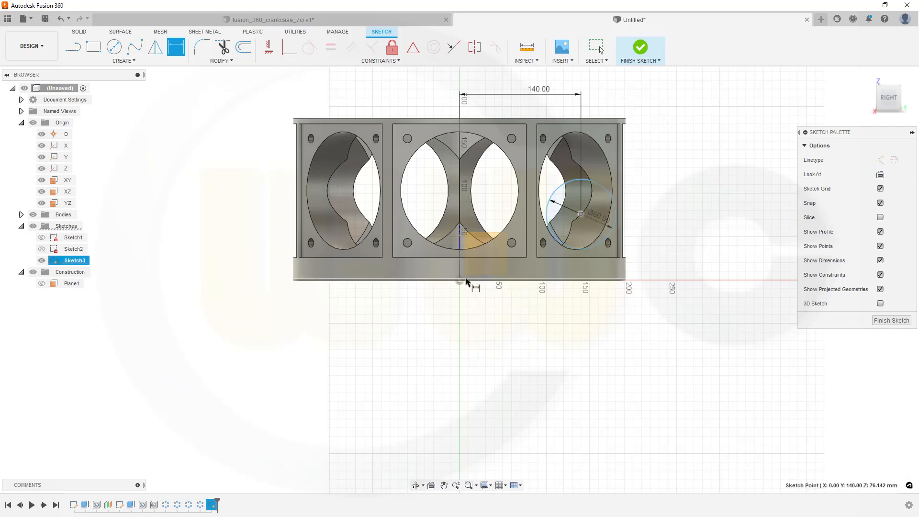
click(459, 281)
click(703, 251)
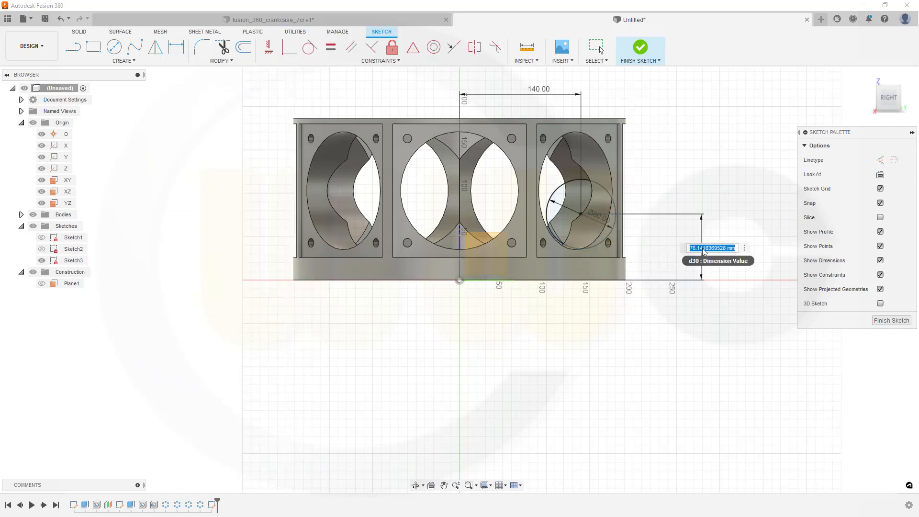
text(103)
key(Return)
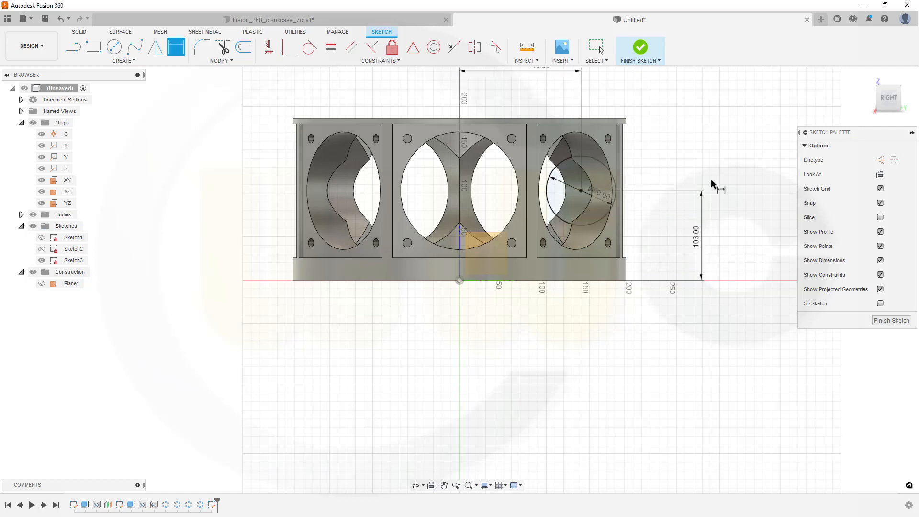
click(640, 48)
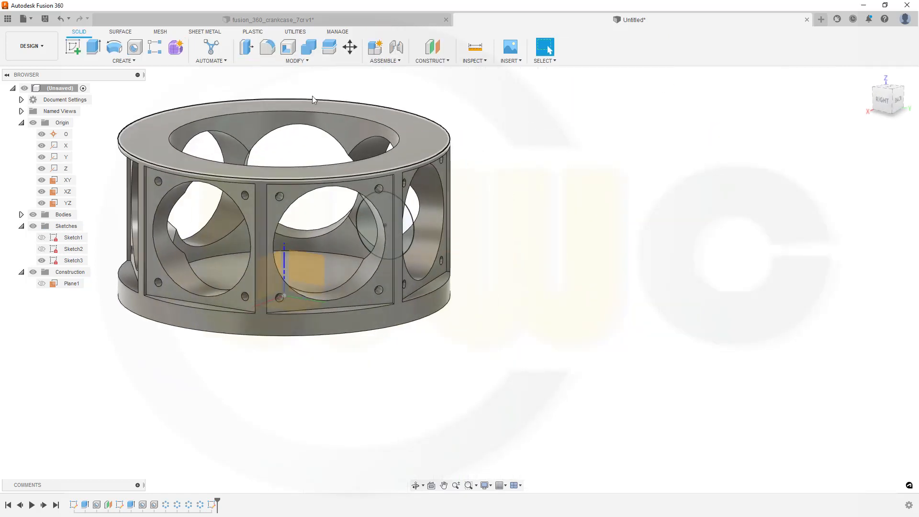
Revolve the circle profile 360 degrees around the Z axis as a cut through the crankcase
click(116, 50)
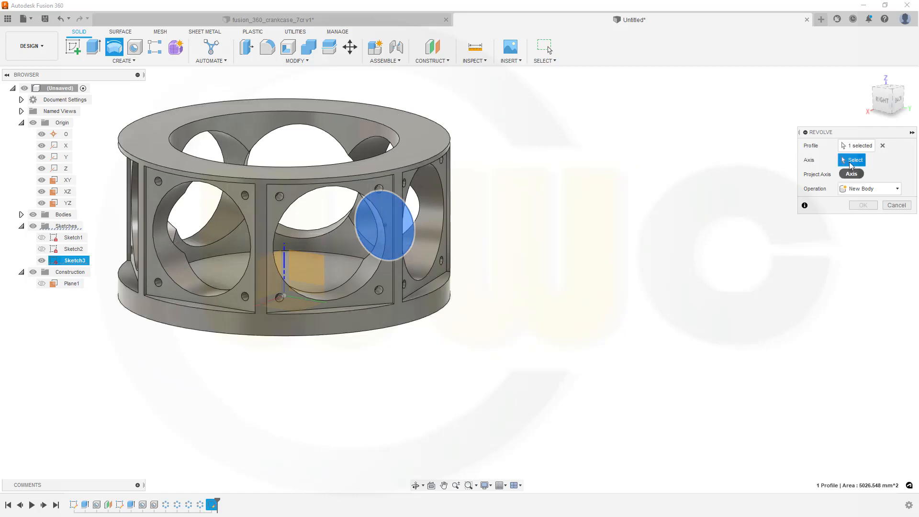
click(66, 168)
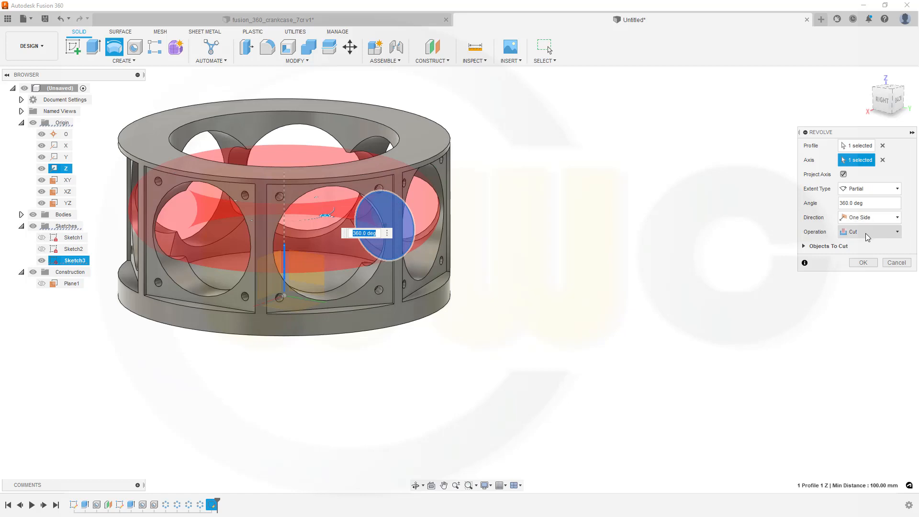
click(864, 263)
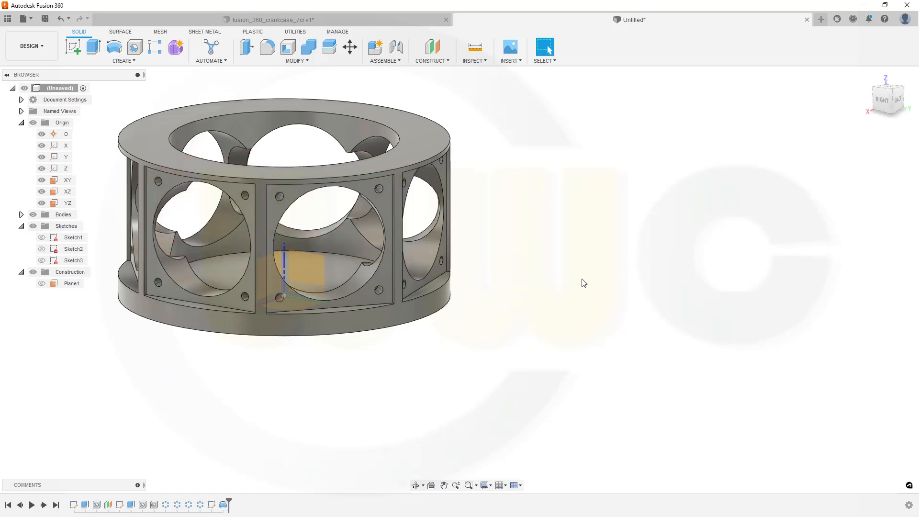
Reorder the timeline so the revolve cut and its circle sketch come directly after the square cut, before the cylinder hole
middle_drag(576, 278, 763, 312)
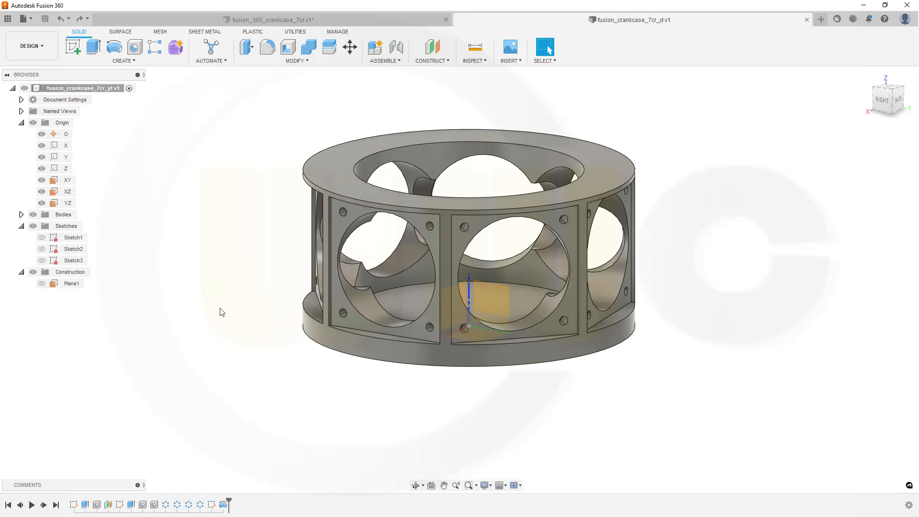
click(224, 506)
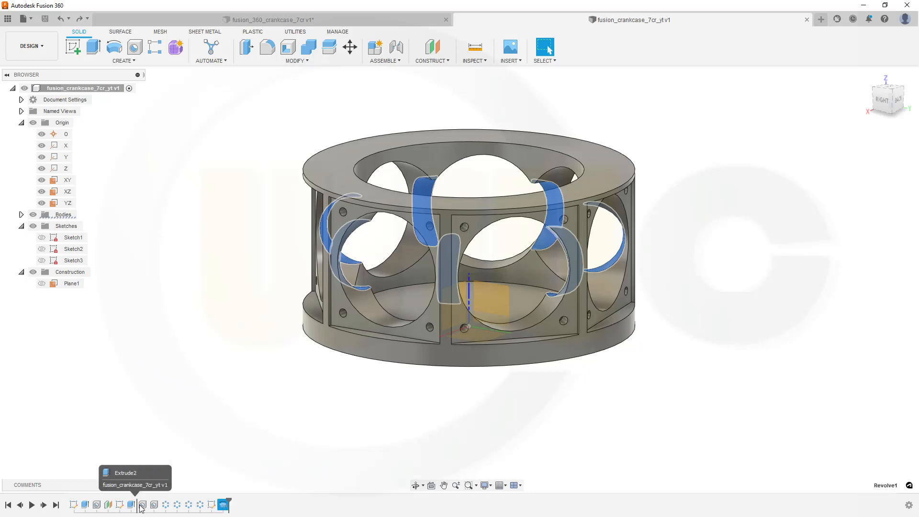
drag(139, 506, 140, 505)
click(131, 468)
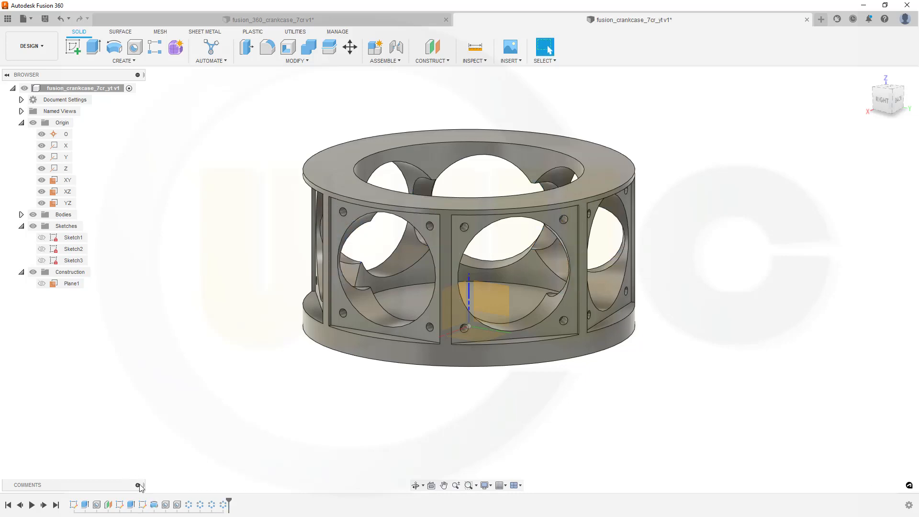